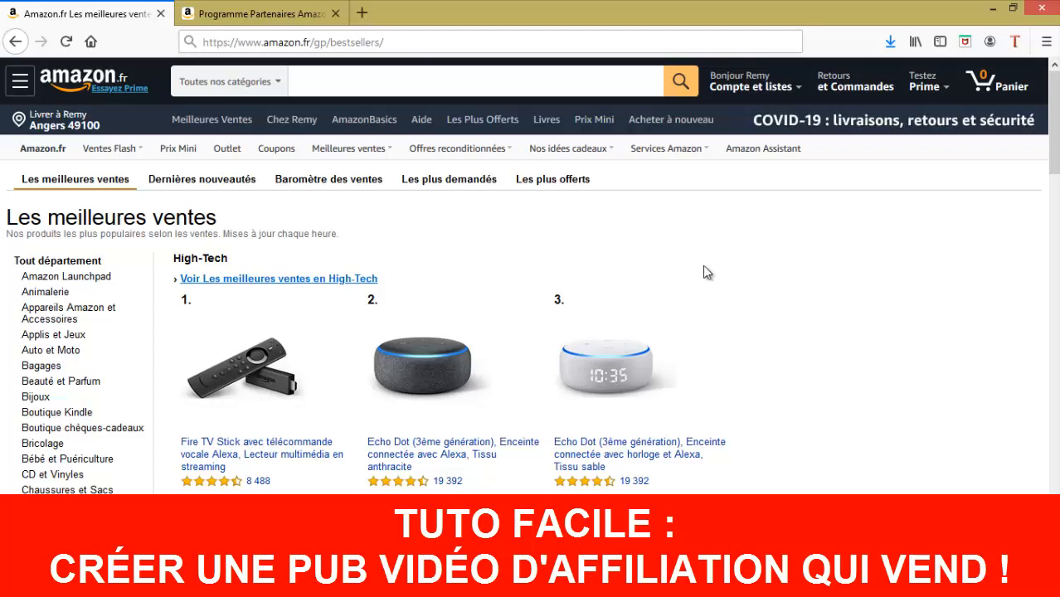
# Step: Look over the Amazon.fr bestsellers page and the Amazon partner programme page
pyautogui.scroll(-2, 736, 290)
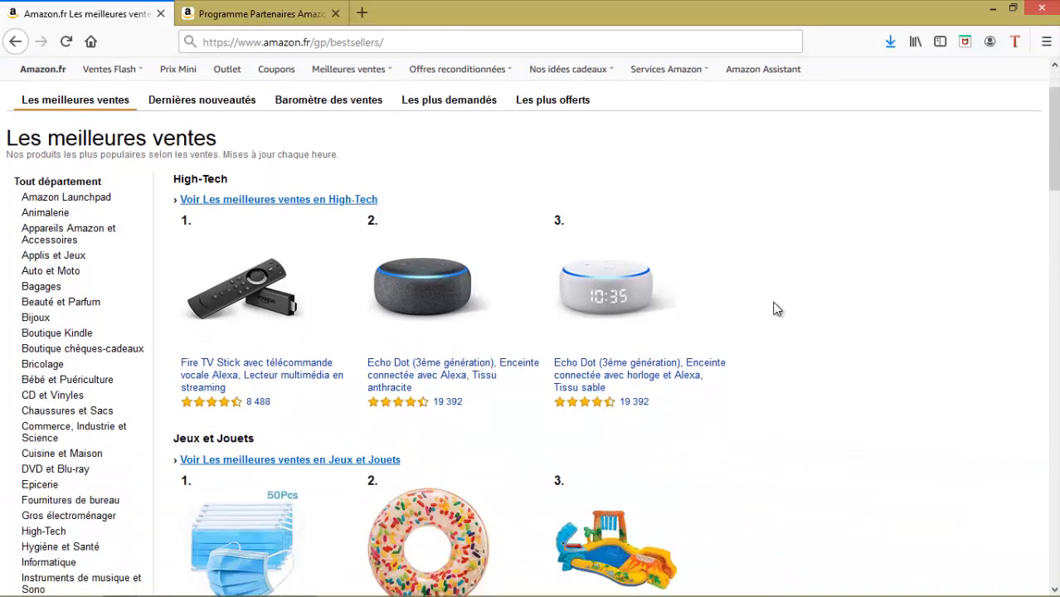
pyautogui.scroll(2, 777, 308)
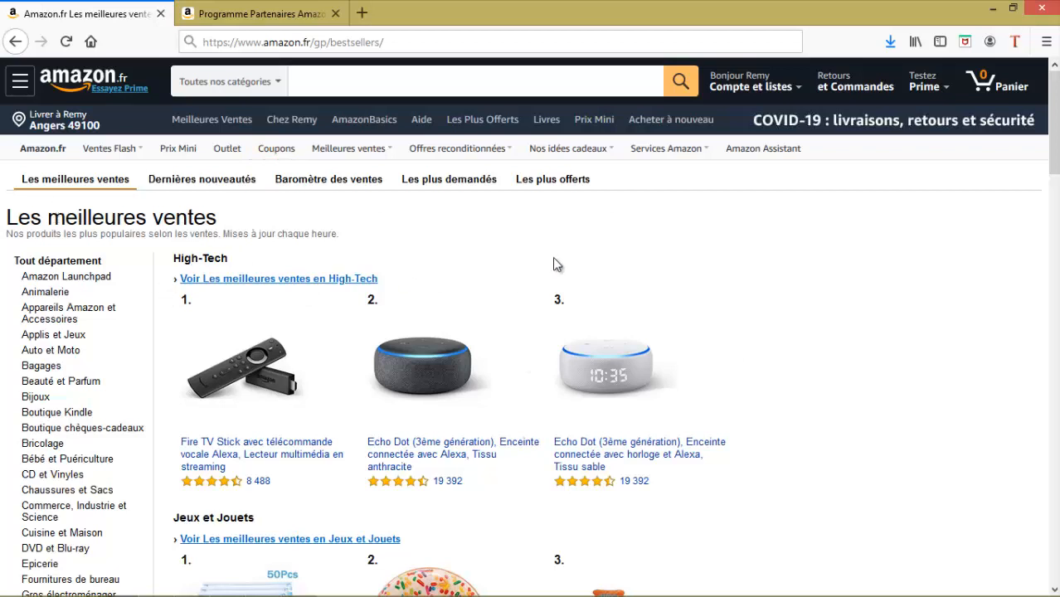
pyautogui.click(262, 16)
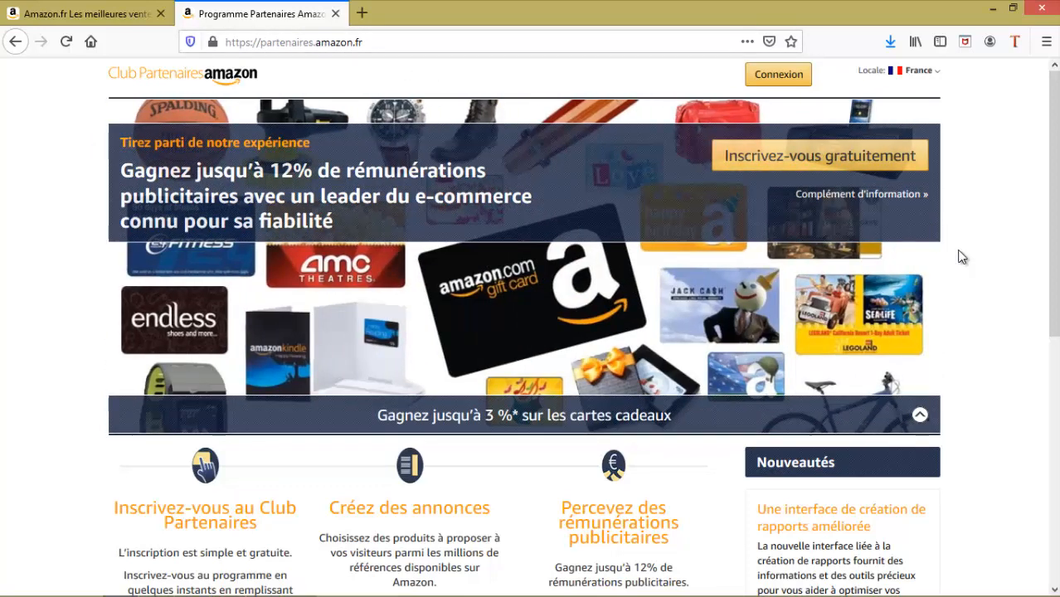
pyautogui.click(90, 14)
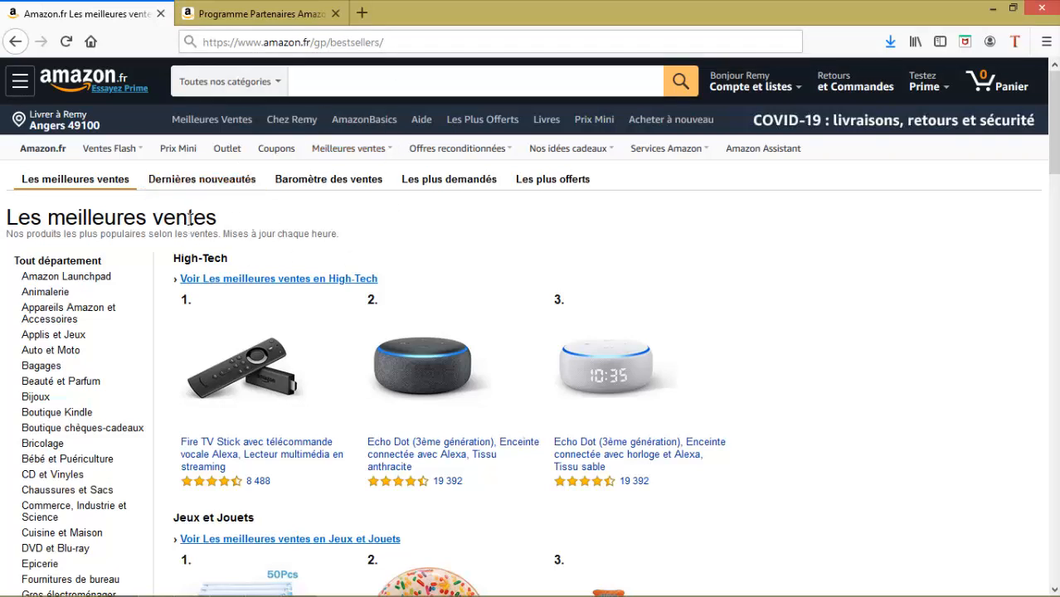
# Step: Open the Bijoux bestsellers and go to the product page of the top-ranked J.Rosée Argent 925 necklace
pyautogui.scroll(-4, 47, 330)
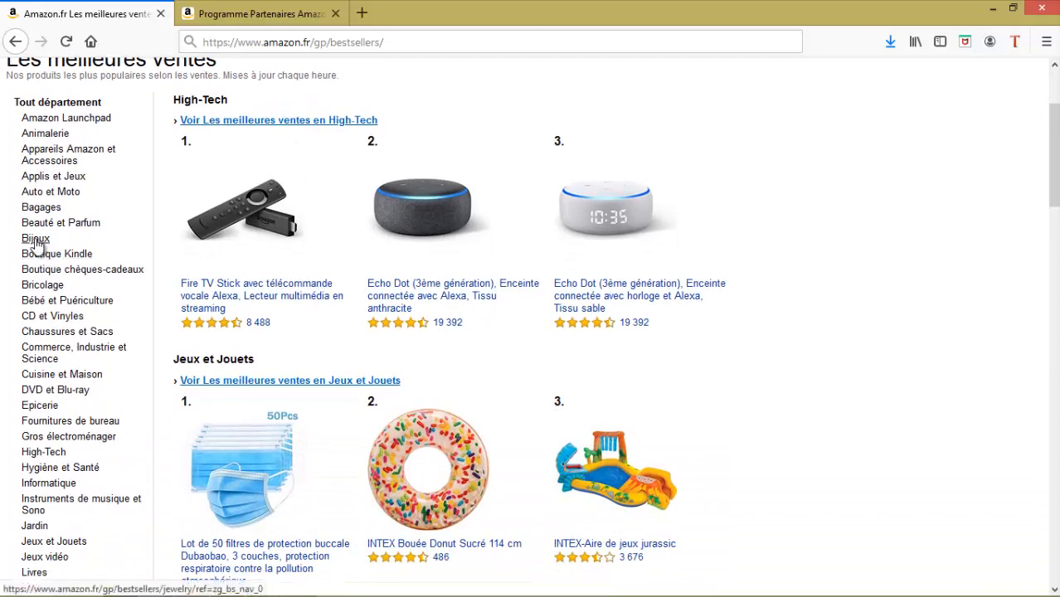
pyautogui.click(35, 240)
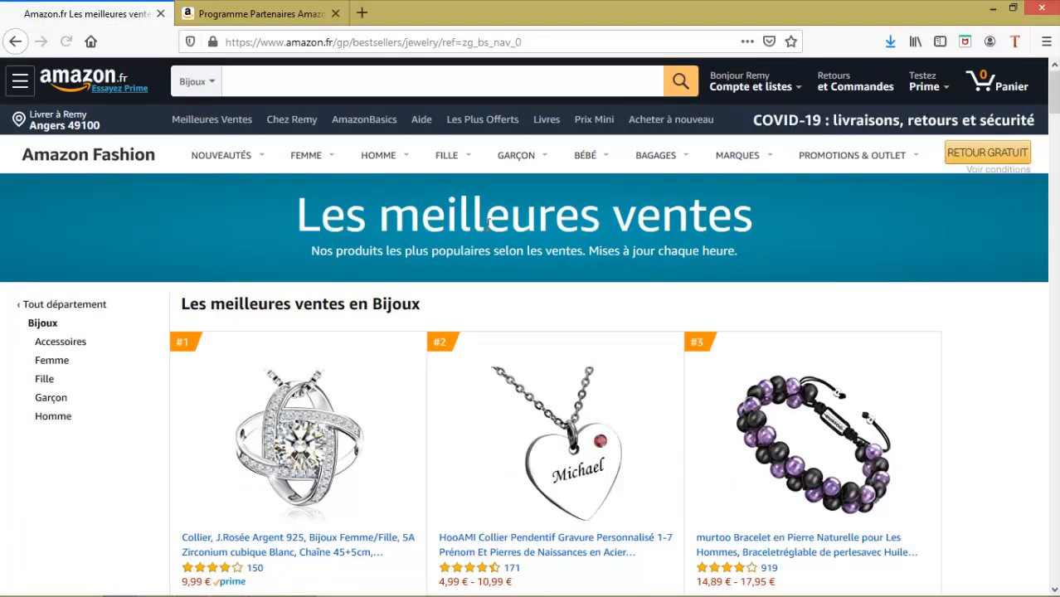
pyautogui.scroll(-2, 490, 219)
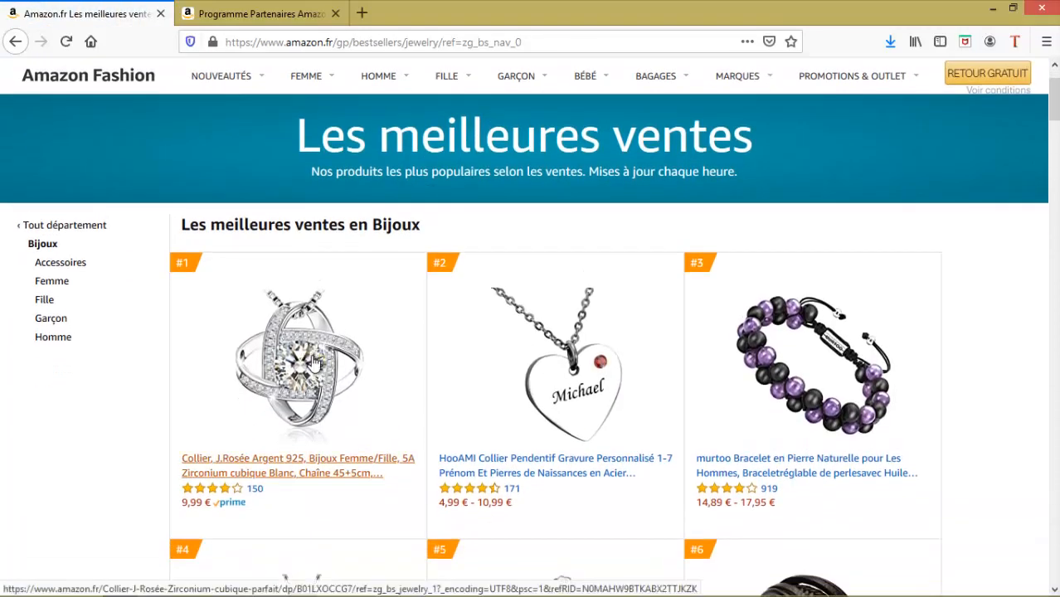
pyautogui.scroll(-2, 366, 313)
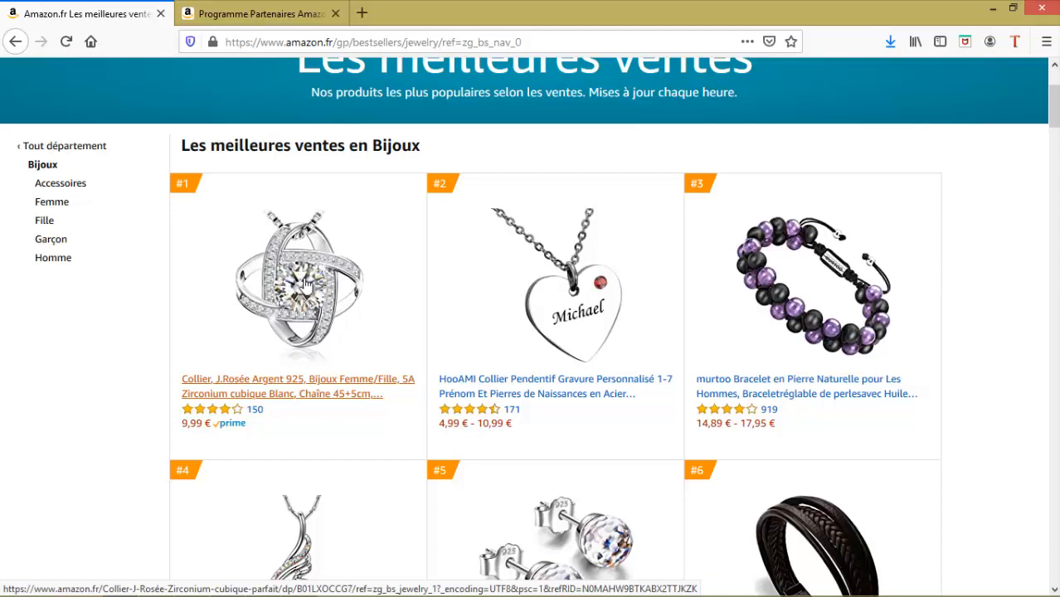
pyautogui.click(297, 280)
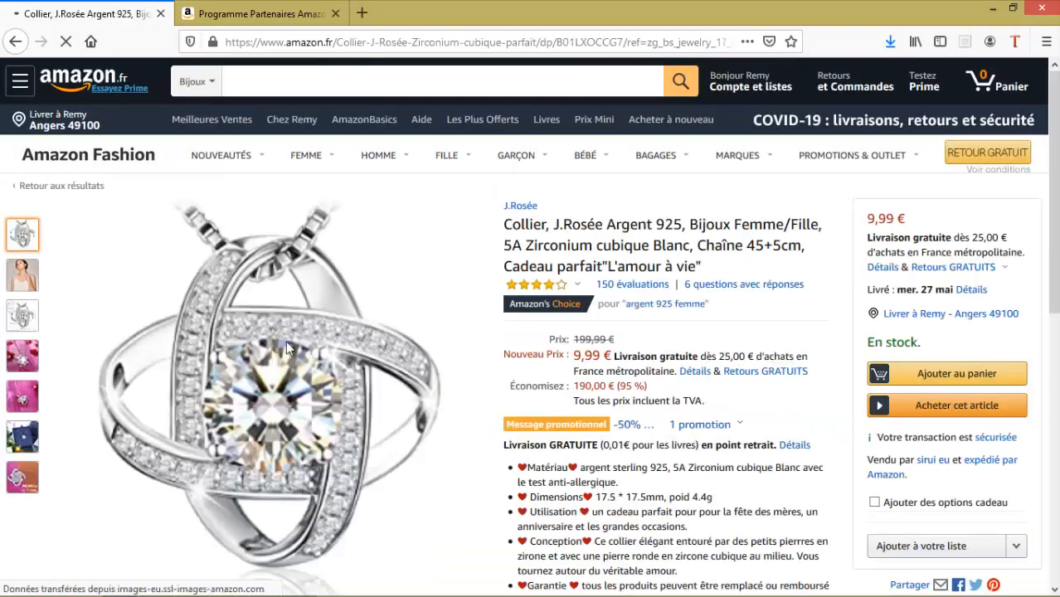
# Step: Save the necklace's main product image as a JPEG in the PUB_AFFILIATION folder
pyautogui.rightClick(292, 337)
pyautogui.click(348, 399)
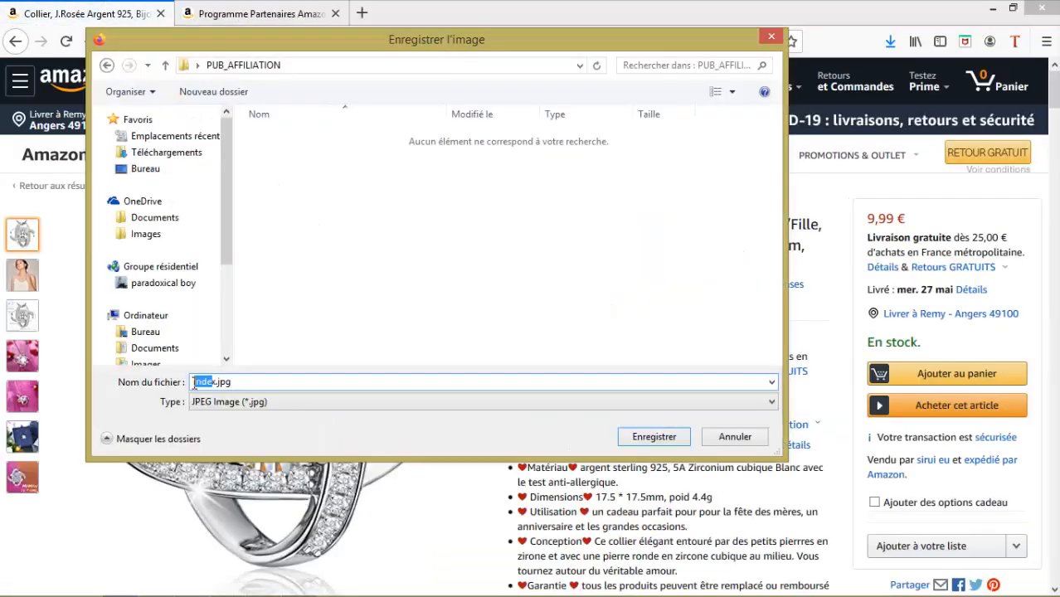
pyautogui.press('Return')
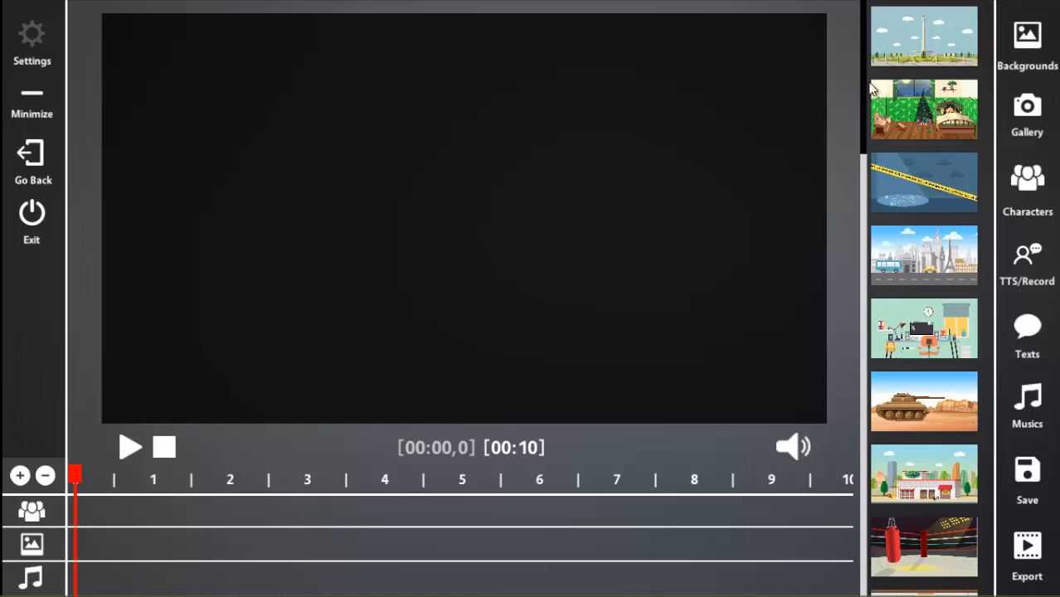
# Step: Switch to the animation video editor and place the suburban houses background on the timeline's image track, ending at about 4.2 s
pyautogui.moveTo(866, 89); pyautogui.dragTo(884, 39)
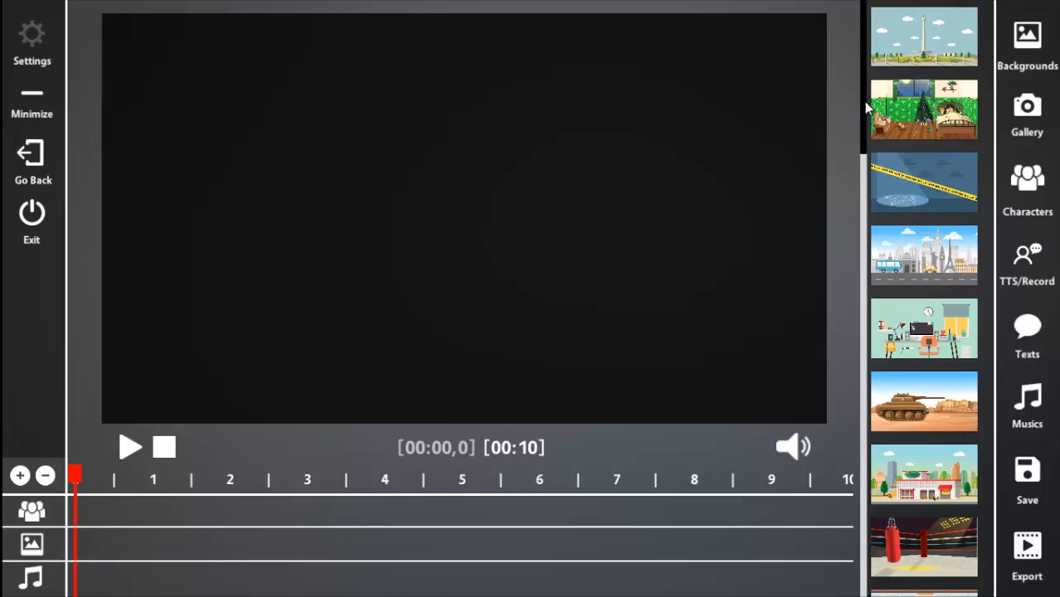
pyautogui.moveTo(865, 106)
pyautogui.mouseDown()
pyautogui.moveTo(873, 311)
pyautogui.moveTo(862, 92)
pyautogui.mouseUp()
pyautogui.moveTo(864, 60)
pyautogui.mouseDown()
pyautogui.moveTo(868, 74)
pyautogui.moveTo(870, 43)
pyautogui.mouseUp()
pyautogui.moveTo(875, 83); pyautogui.dragTo(871, 291)
pyautogui.moveTo(910, 243); pyautogui.dragTo(407, 549)
pyautogui.moveTo(344, 549); pyautogui.dragTo(251, 551)
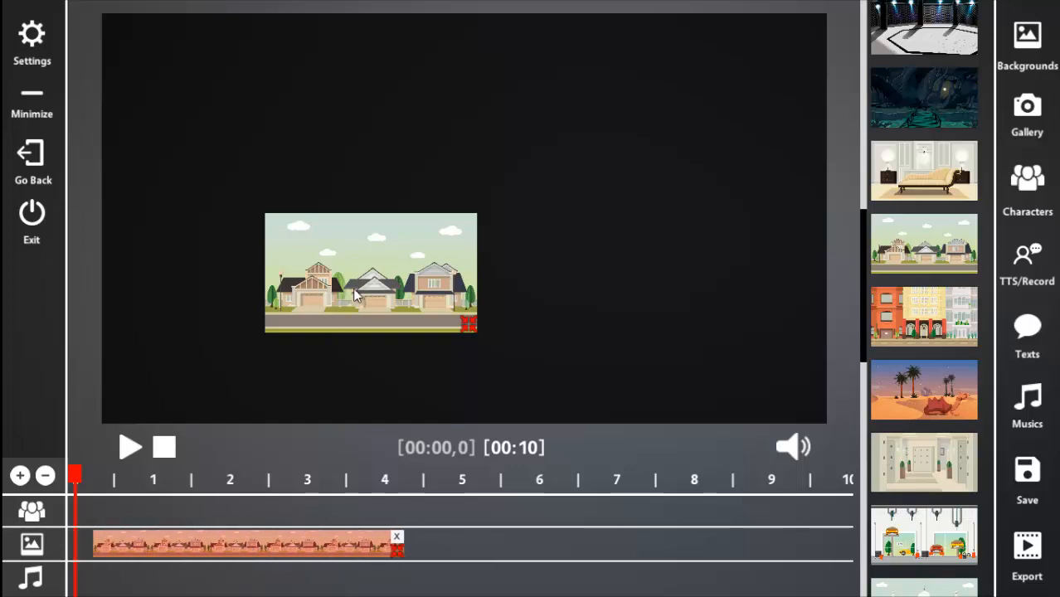
# Step: Enlarge the houses background and position it to cover the whole canvas, with the road along its lower edge
pyautogui.moveTo(357, 298); pyautogui.dragTo(147, 42)
pyautogui.moveTo(260, 71); pyautogui.dragTo(647, 284)
pyautogui.moveTo(723, 435); pyautogui.dragTo(975, 569)
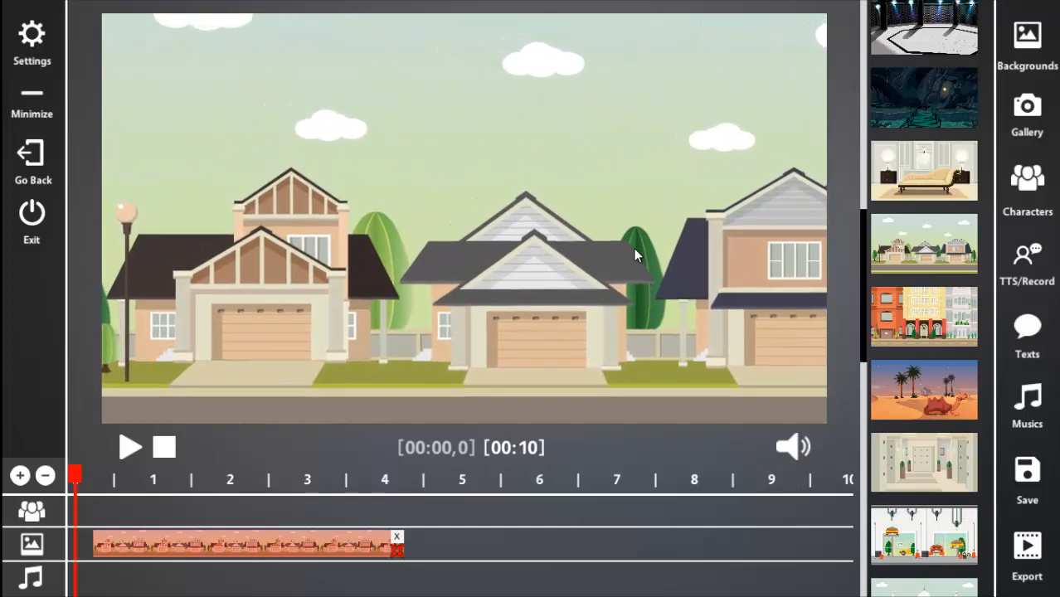
pyautogui.moveTo(635, 255); pyautogui.dragTo(685, 242)
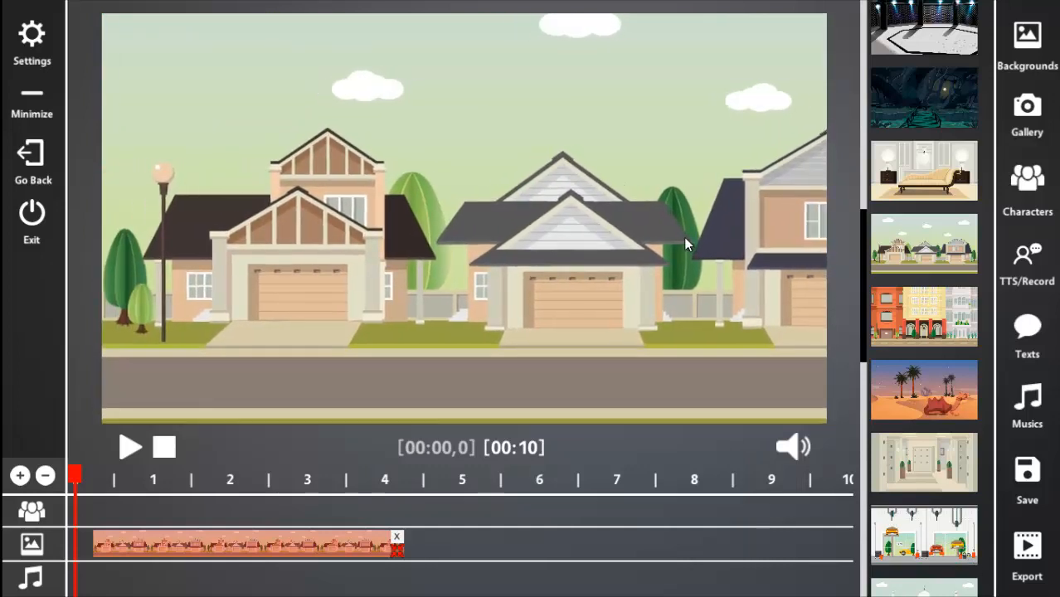
# Step: Enable Move A To B on the houses background, place its target flag beside the first house, and preview the motion
pyautogui.click(29, 41)
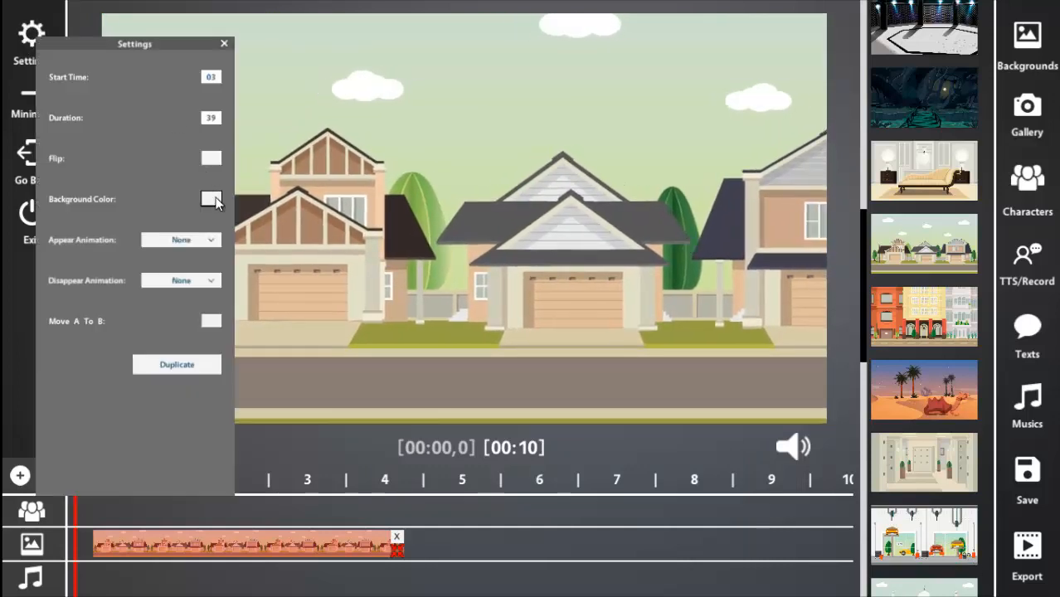
pyautogui.click(211, 321)
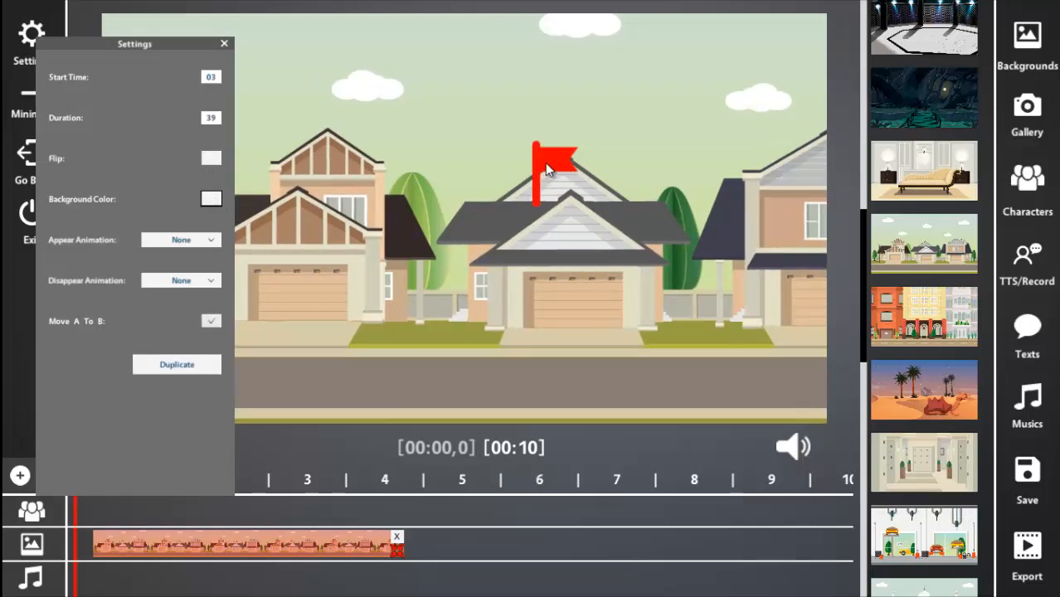
pyautogui.moveTo(541, 164); pyautogui.dragTo(405, 162)
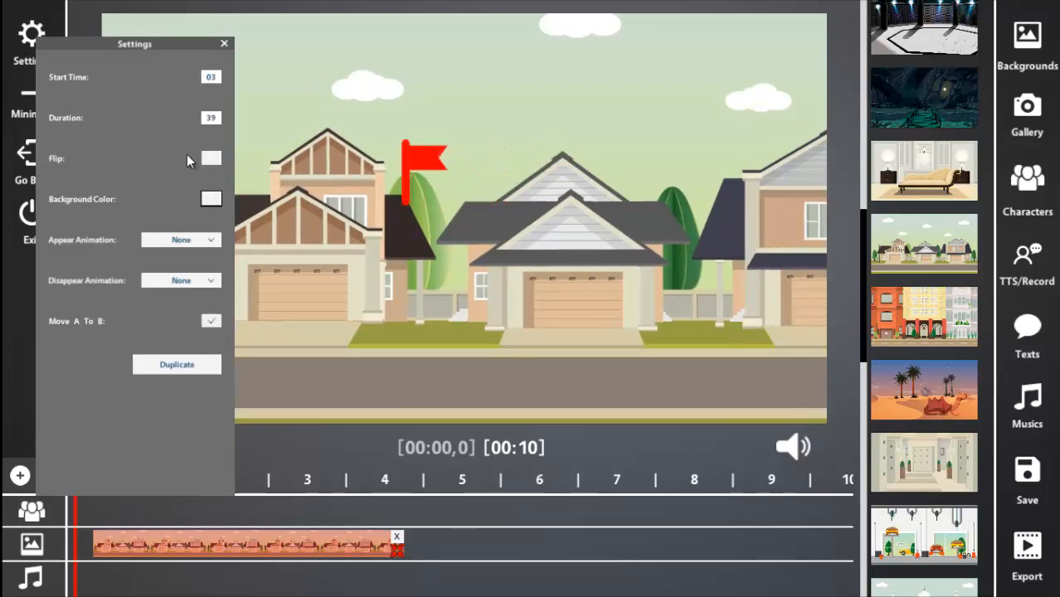
pyautogui.click(225, 44)
pyautogui.click(133, 449)
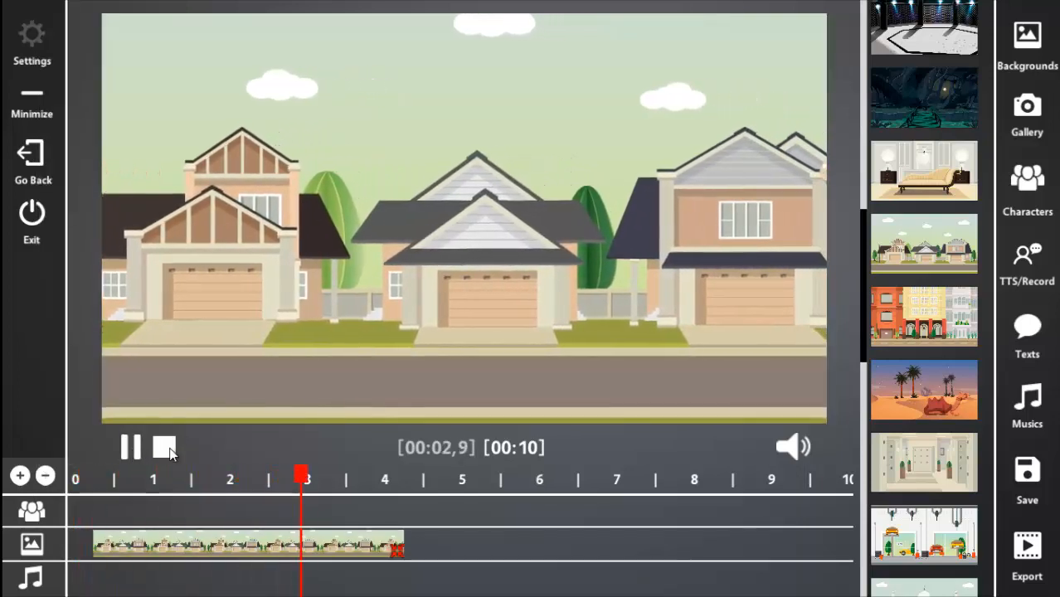
pyautogui.click(168, 449)
# Step: Add the sofa living-room background right after the houses clip, running to about 9.3 s, and enlarge it to fill the canvas
pyautogui.click(158, 479)
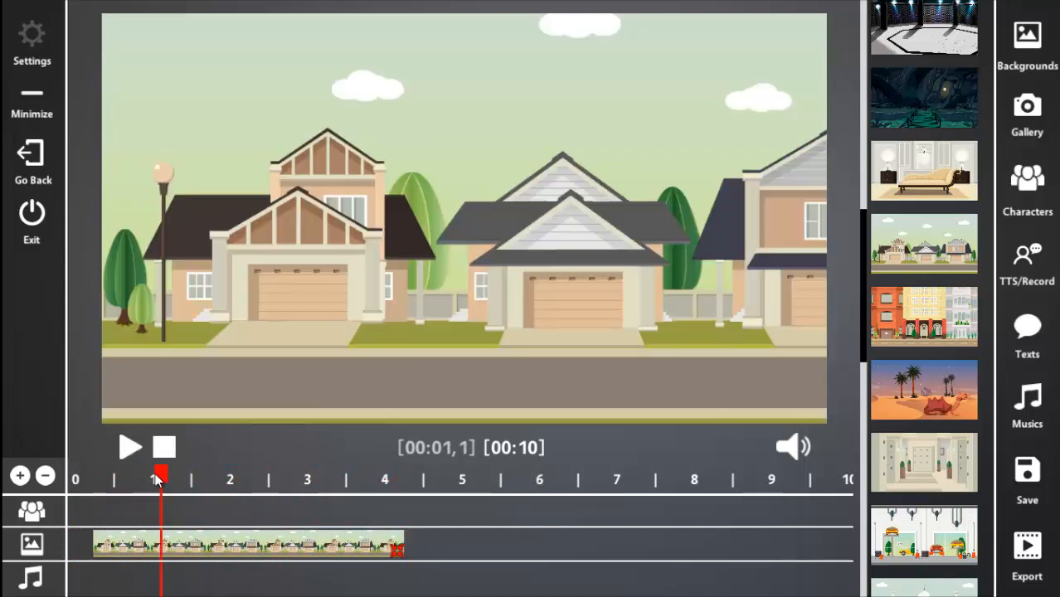
pyautogui.moveTo(917, 174); pyautogui.dragTo(796, 544)
pyautogui.moveTo(157, 481); pyautogui.dragTo(440, 481)
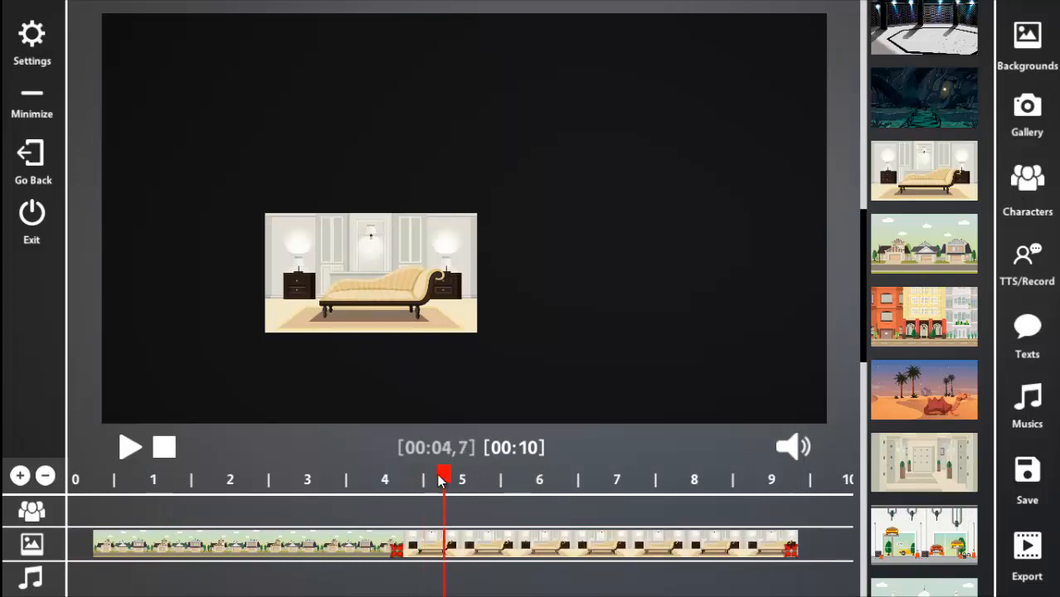
pyautogui.moveTo(393, 262); pyautogui.dragTo(195, 29)
pyautogui.click(570, 554)
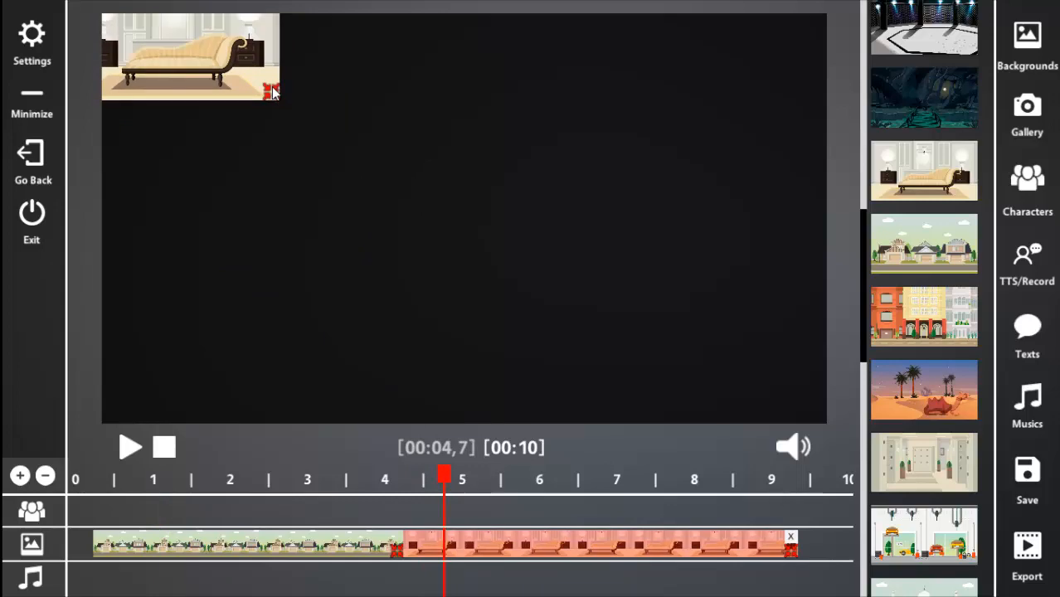
pyautogui.moveTo(274, 95); pyautogui.dragTo(881, 440)
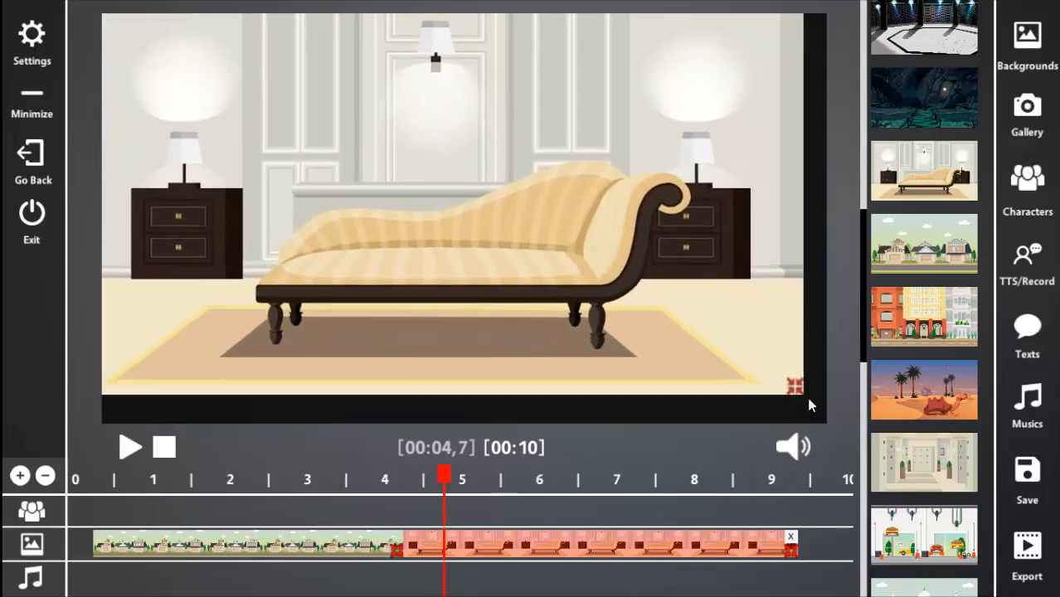
# Step: Add the BusinessMan character to the timeline for the length of the houses clip and enlarge him in the scene's foreground
pyautogui.moveTo(444, 481); pyautogui.dragTo(274, 489)
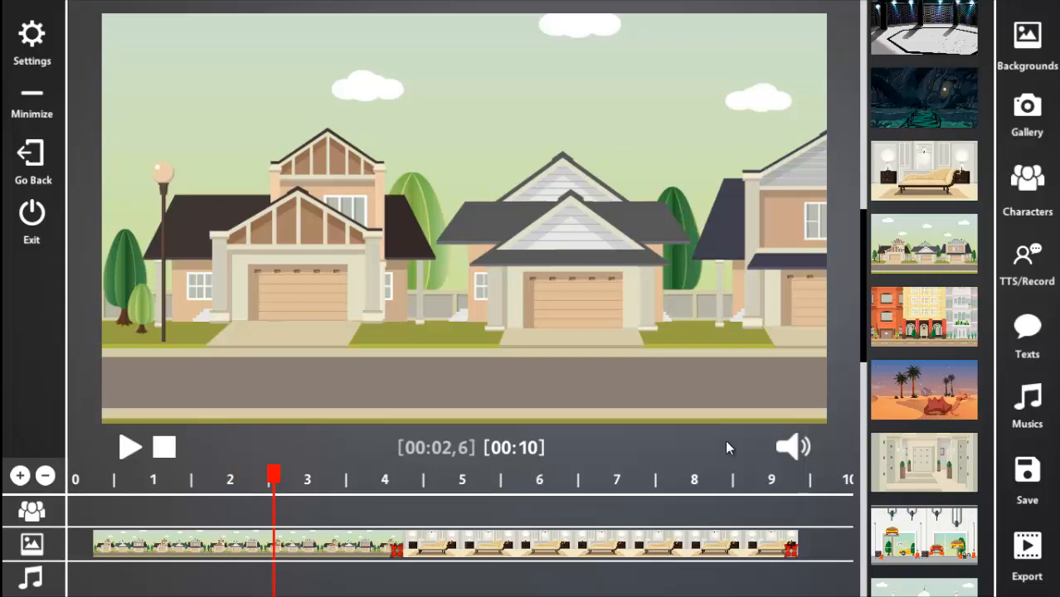
pyautogui.click(1028, 187)
pyautogui.moveTo(863, 104); pyautogui.dragTo(403, 531)
pyautogui.moveTo(274, 481); pyautogui.dragTo(124, 481)
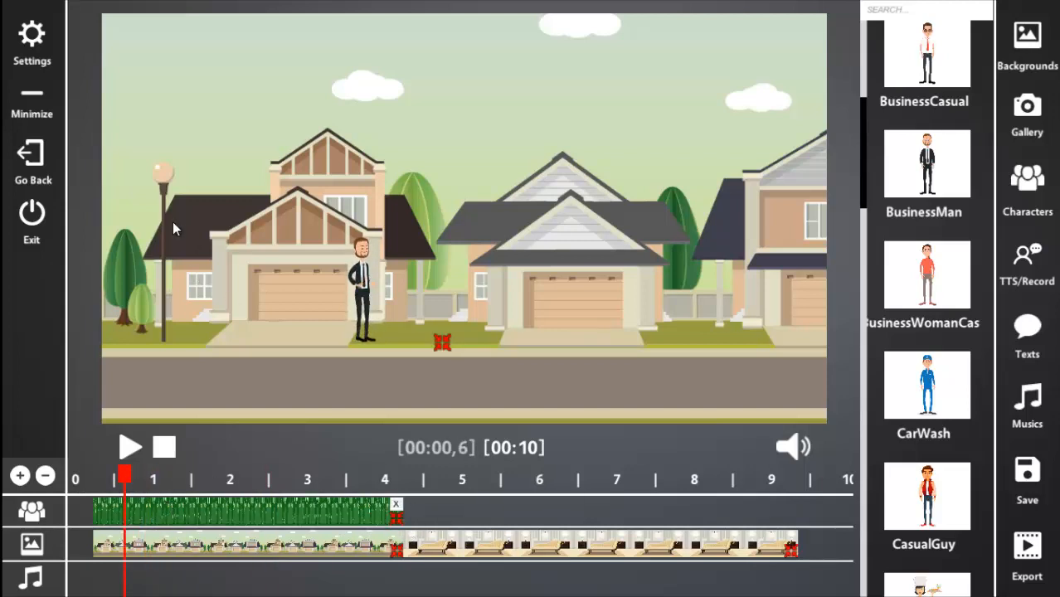
pyautogui.click(441, 347)
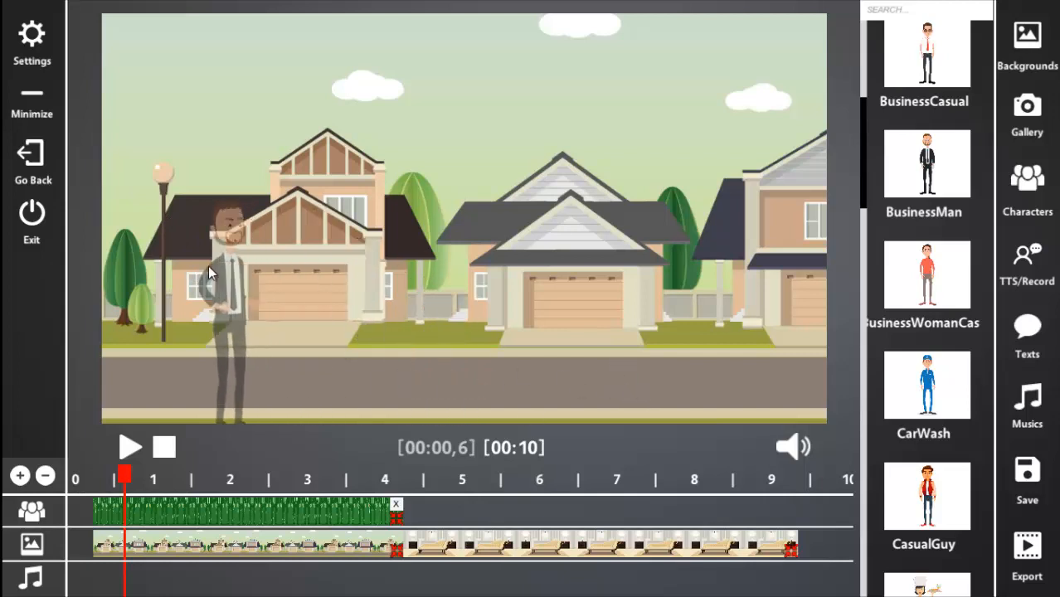
pyautogui.moveTo(383, 386); pyautogui.dragTo(384, 408)
# Step: Set the character's animation to suit car driving, then fit the car onto the road in front of the houses
pyautogui.click(31, 37)
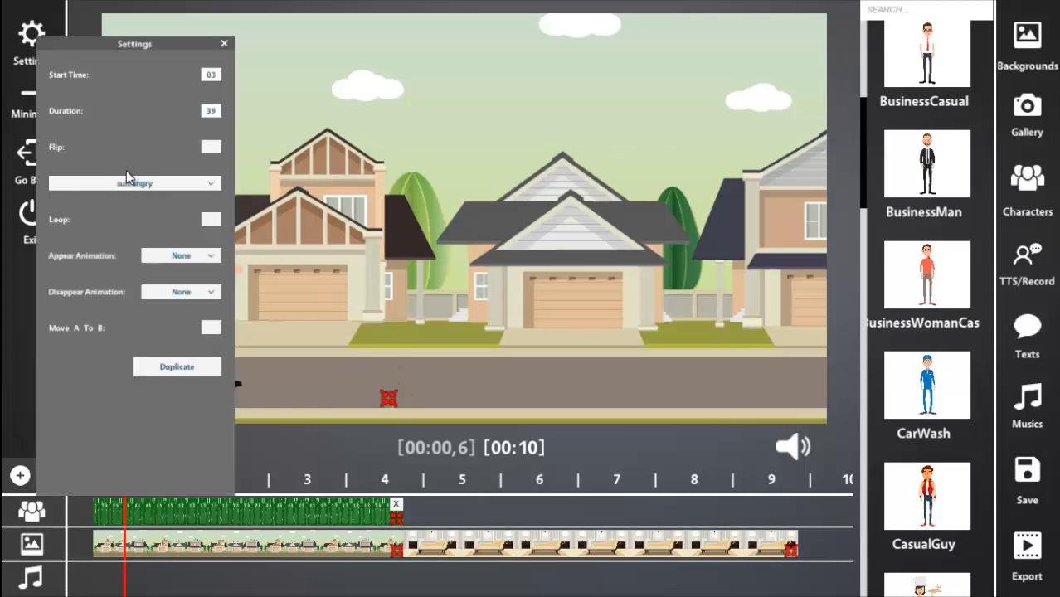
pyautogui.click(210, 184)
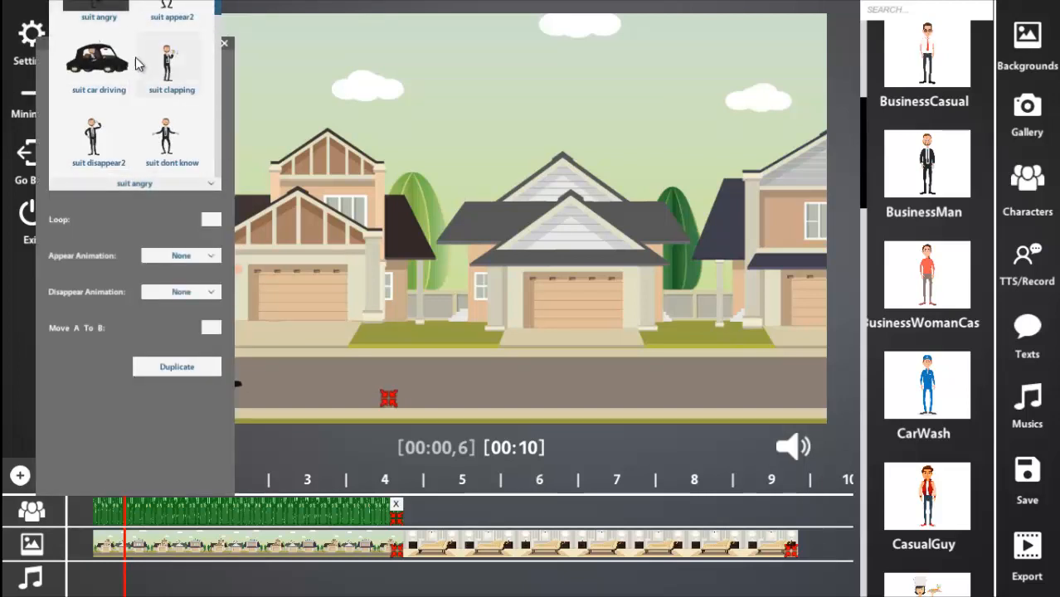
pyautogui.moveTo(218, 9)
pyautogui.mouseDown()
pyautogui.moveTo(217, 83)
pyautogui.moveTo(217, 8)
pyautogui.mouseUp()
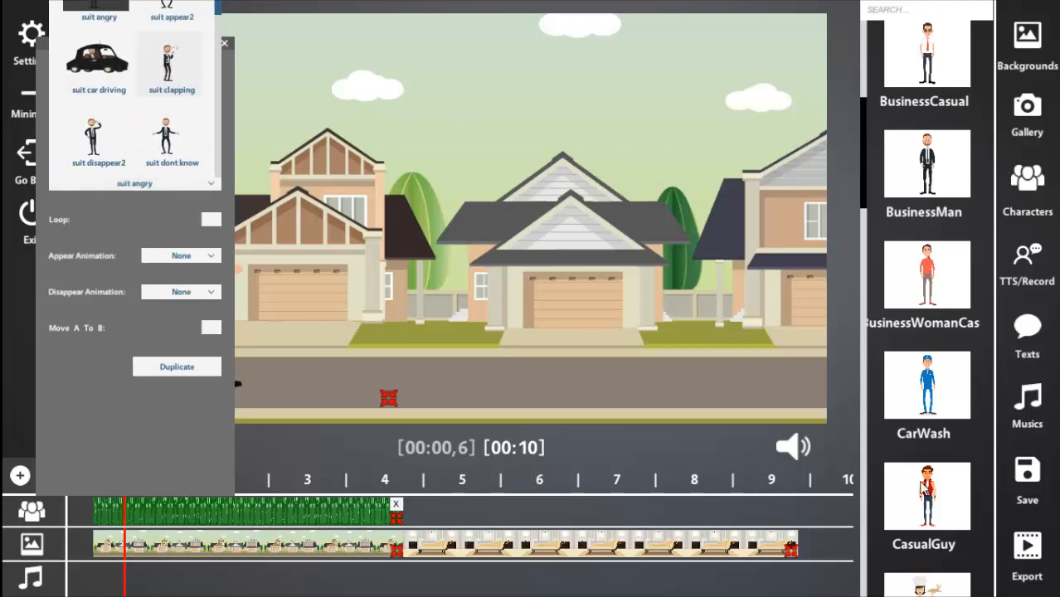
pyautogui.click(114, 79)
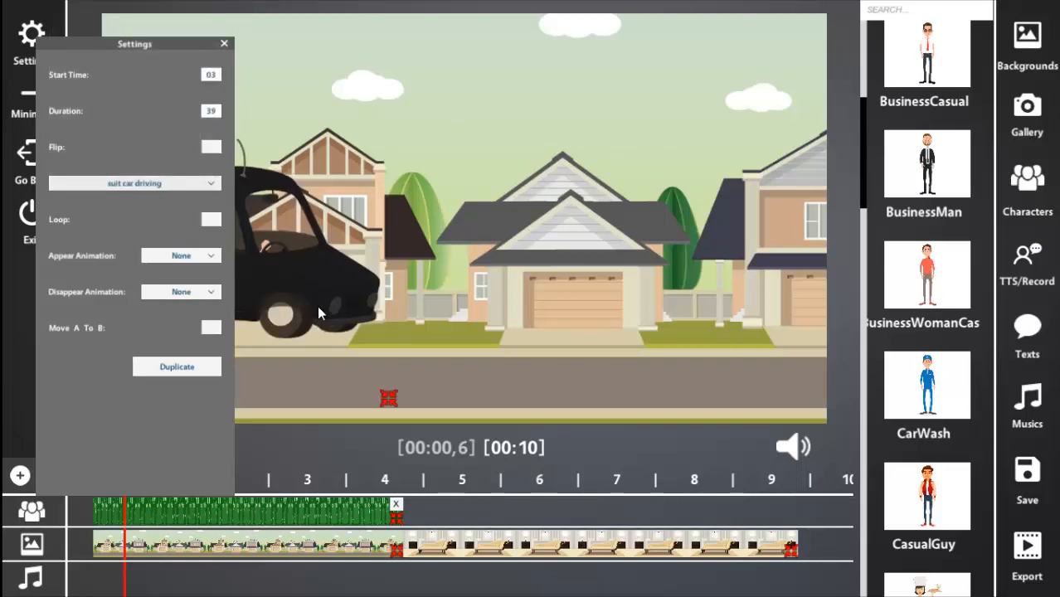
pyautogui.moveTo(296, 296)
pyautogui.mouseDown()
pyautogui.moveTo(540, 373)
pyautogui.moveTo(452, 267)
pyautogui.moveTo(372, 225)
pyautogui.moveTo(356, 299)
pyautogui.moveTo(364, 314)
pyautogui.moveTo(348, 312)
pyautogui.moveTo(339, 334)
pyautogui.moveTo(409, 336)
pyautogui.mouseUp()
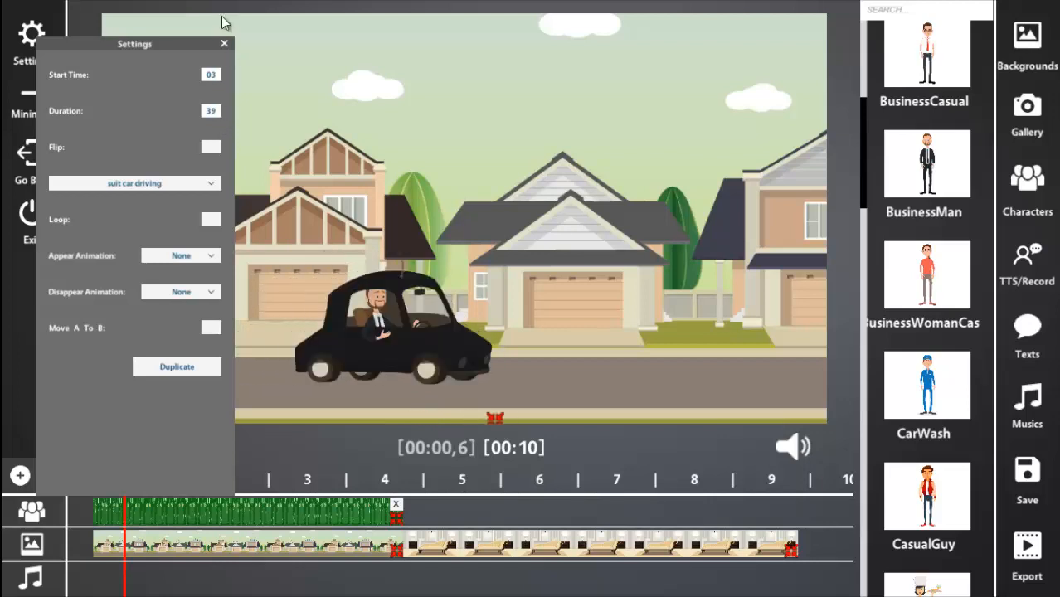
pyautogui.click(224, 44)
# Step: Preview the car driving scene from the start of the timeline
pyautogui.moveTo(127, 475); pyautogui.dragTo(87, 474)
pyautogui.click(131, 448)
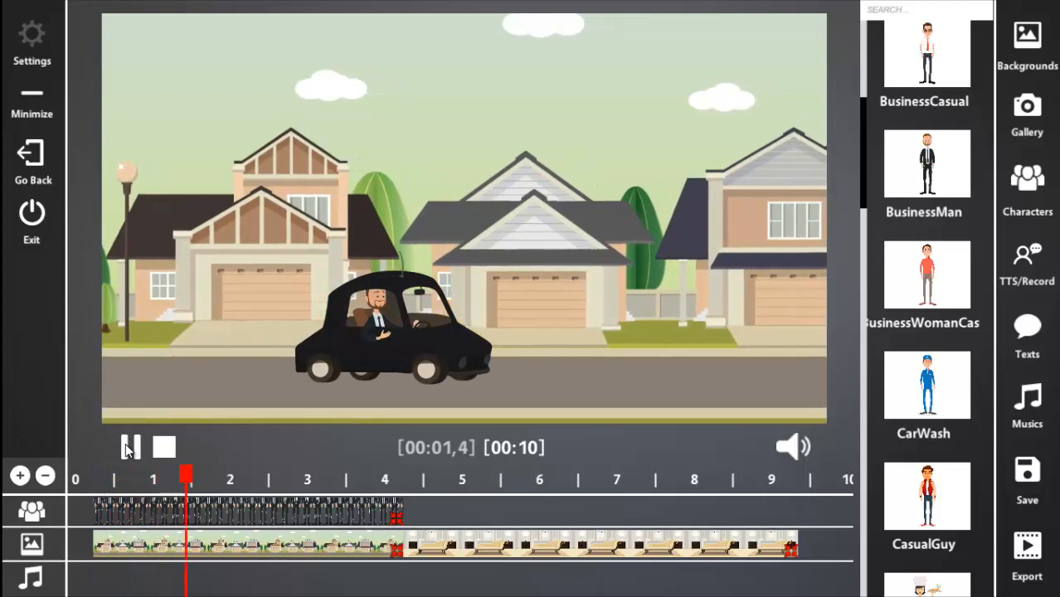
pyautogui.click(168, 448)
# Step: Enable Loop for the driving character's animation and play the scene again
pyautogui.click(238, 509)
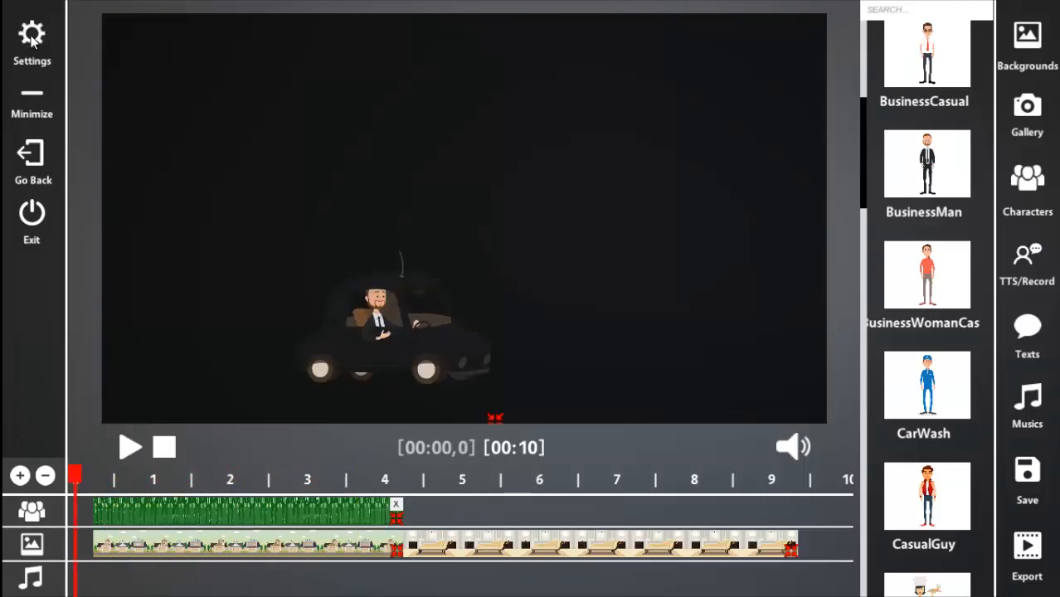
pyautogui.click(32, 37)
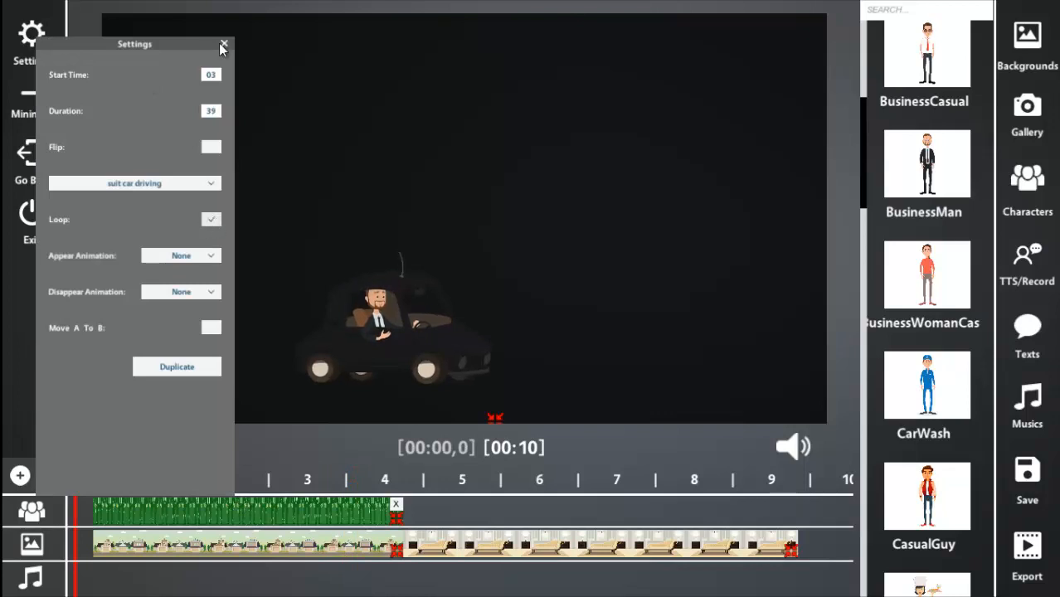
pyautogui.click(223, 45)
pyautogui.click(133, 448)
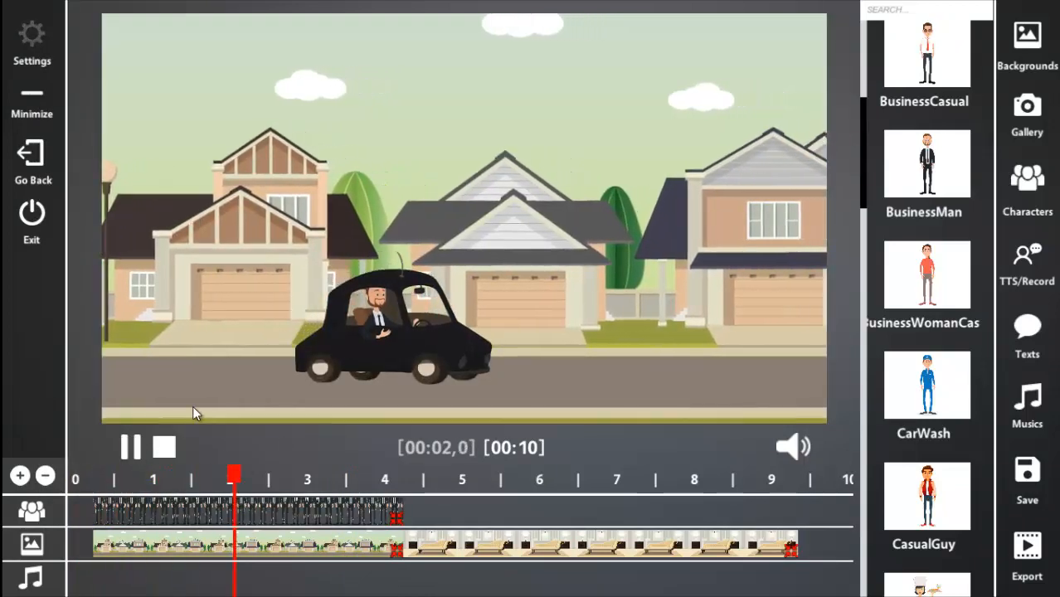
# Step: Stop the preview, add BusinessMan for the length of the living room clip, and enlarge him beside the sofa
pyautogui.click(164, 448)
pyautogui.click(468, 481)
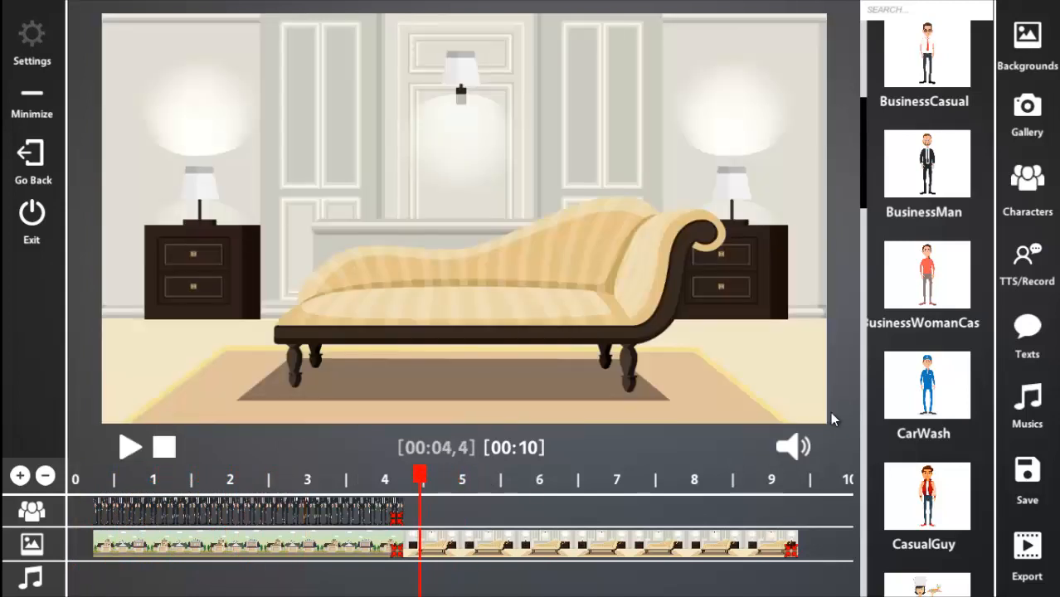
pyautogui.moveTo(917, 178); pyautogui.dragTo(478, 475)
pyautogui.moveTo(465, 513); pyautogui.dragTo(757, 527)
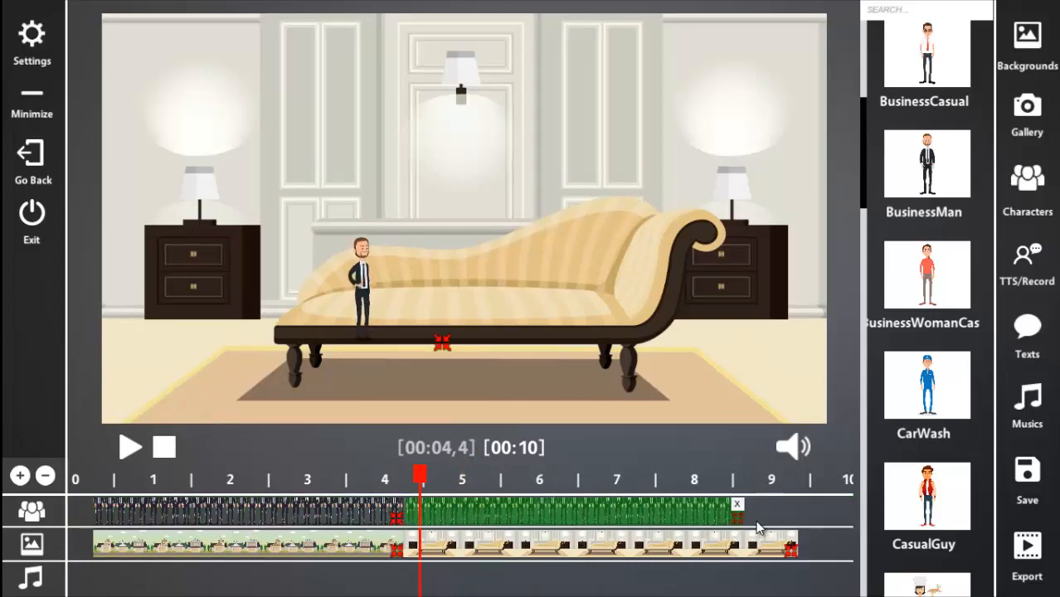
pyautogui.moveTo(356, 272)
pyautogui.mouseDown()
pyautogui.moveTo(307, 207)
pyautogui.moveTo(443, 300)
pyautogui.moveTo(417, 359)
pyautogui.moveTo(477, 404)
pyautogui.mouseUp()
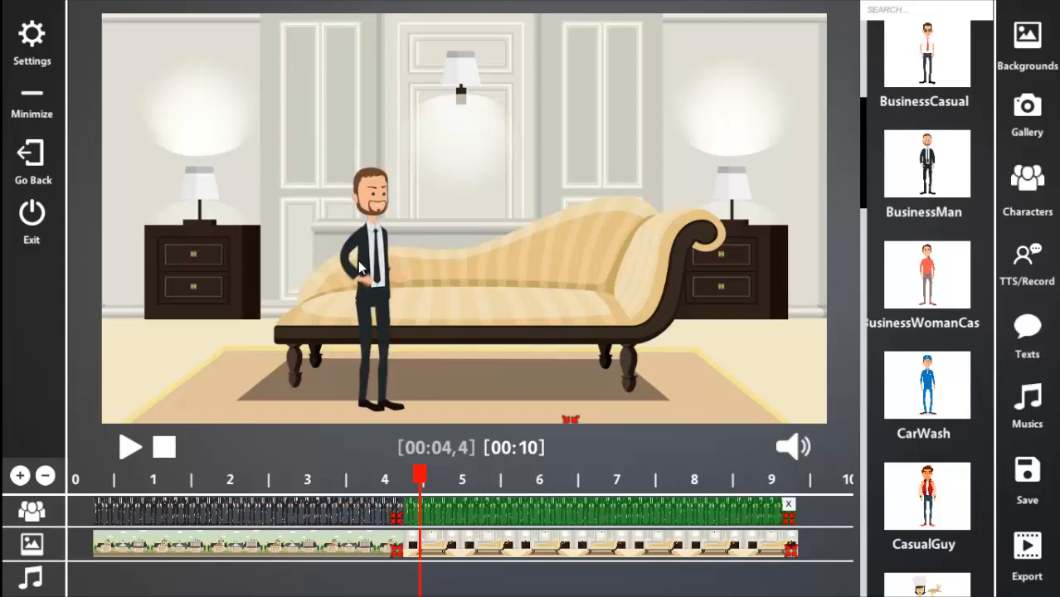
# Step: Set the living room BusinessMan's animation to suit pointing
pyautogui.click(32, 51)
pyautogui.click(212, 185)
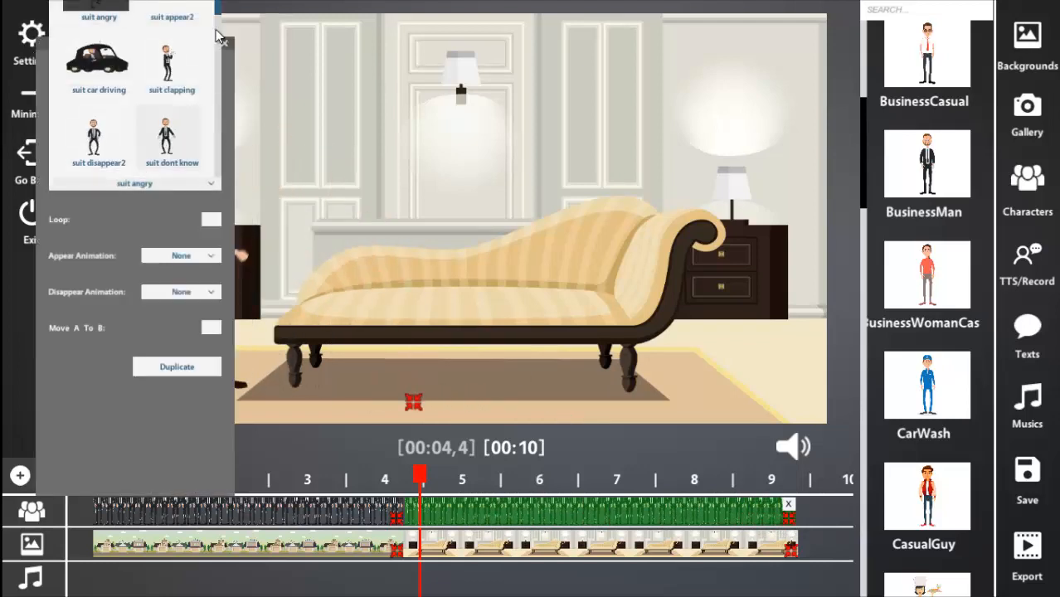
pyautogui.scroll(-5, 70, 127)
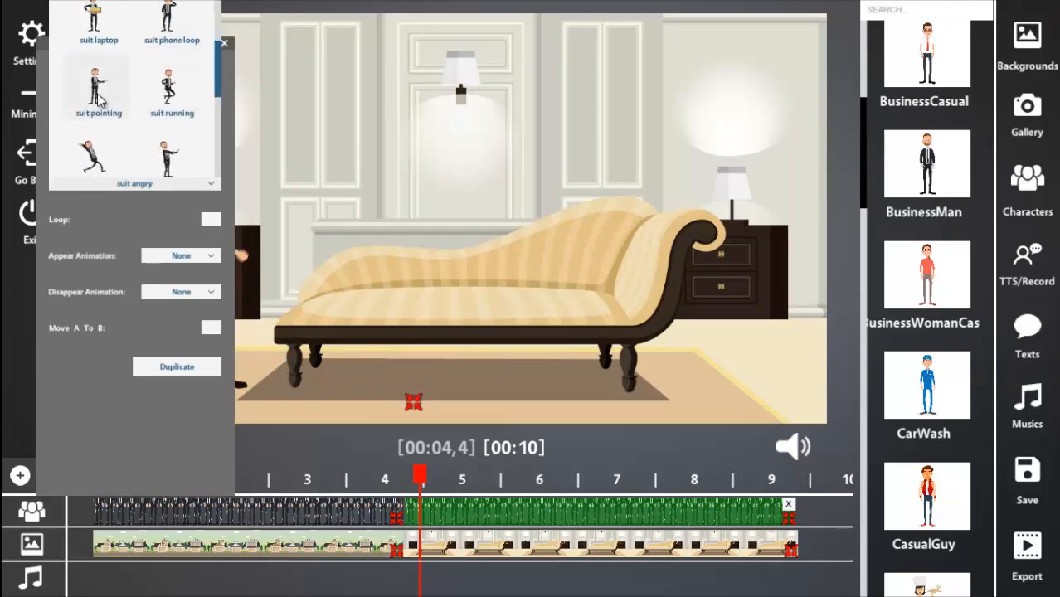
pyautogui.click(98, 98)
pyautogui.click(224, 44)
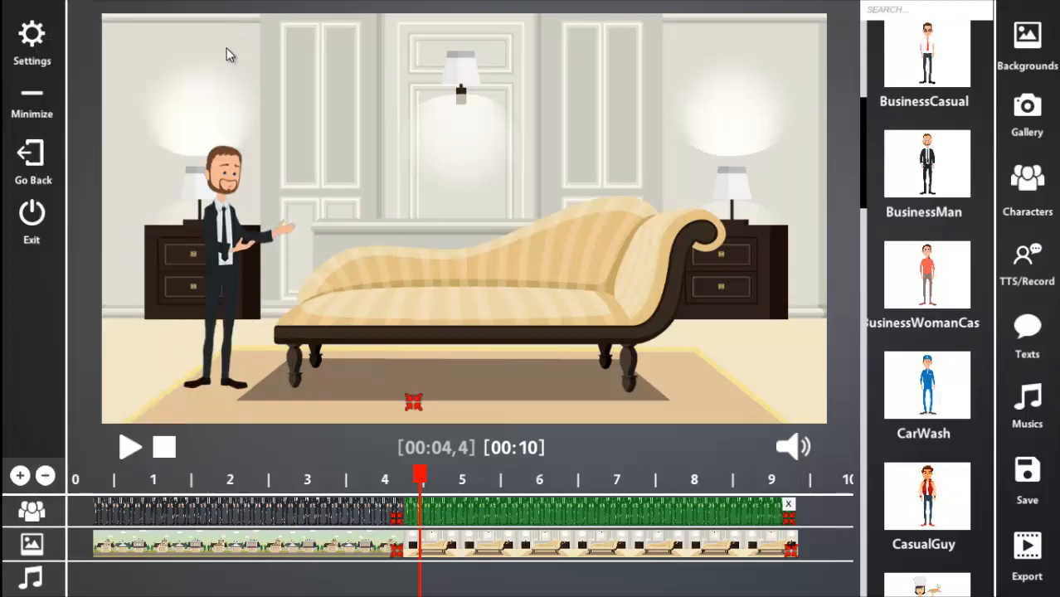
# Step: Add the StudentFemale character for the length of the living room clip, enlarge her and place her at the sofa's raised end
pyautogui.scroll(-10, 865, 307)
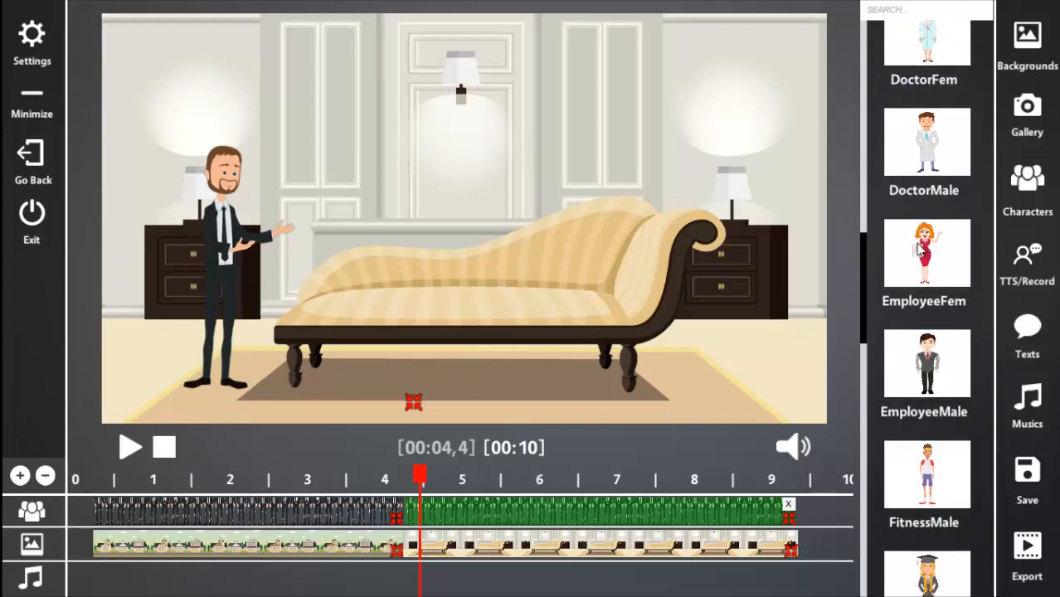
pyautogui.scroll(-10, 917, 248)
pyautogui.moveTo(914, 485); pyautogui.dragTo(446, 516)
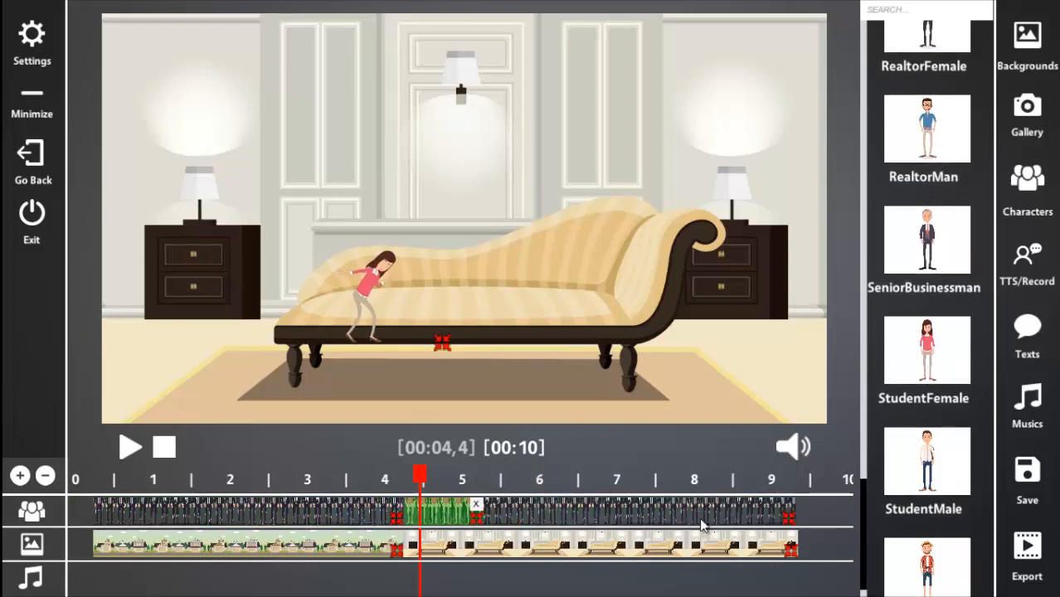
pyautogui.moveTo(700, 520); pyautogui.dragTo(789, 520)
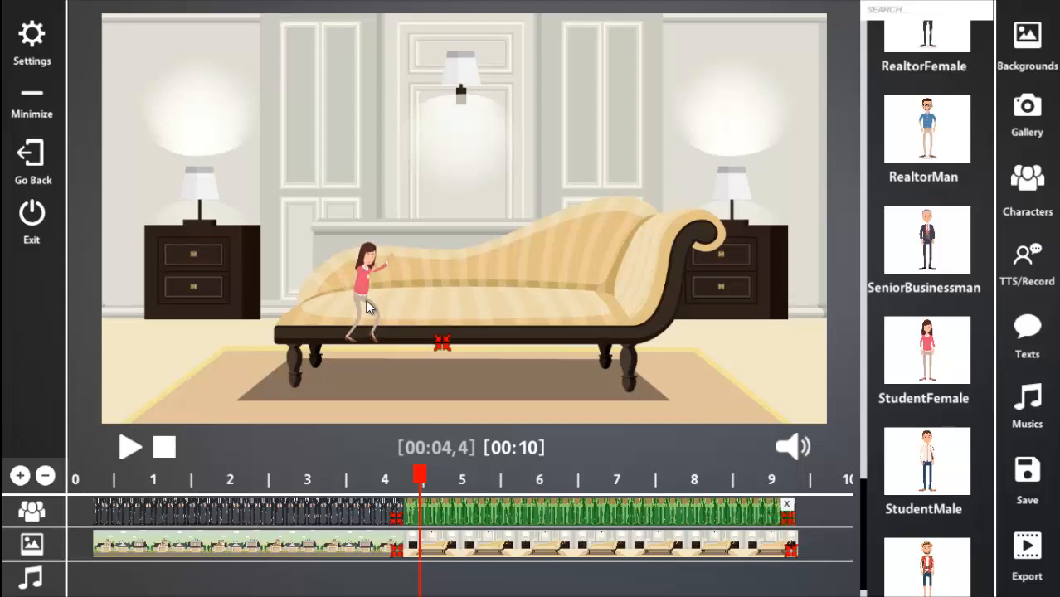
pyautogui.moveTo(515, 181); pyautogui.dragTo(668, 323)
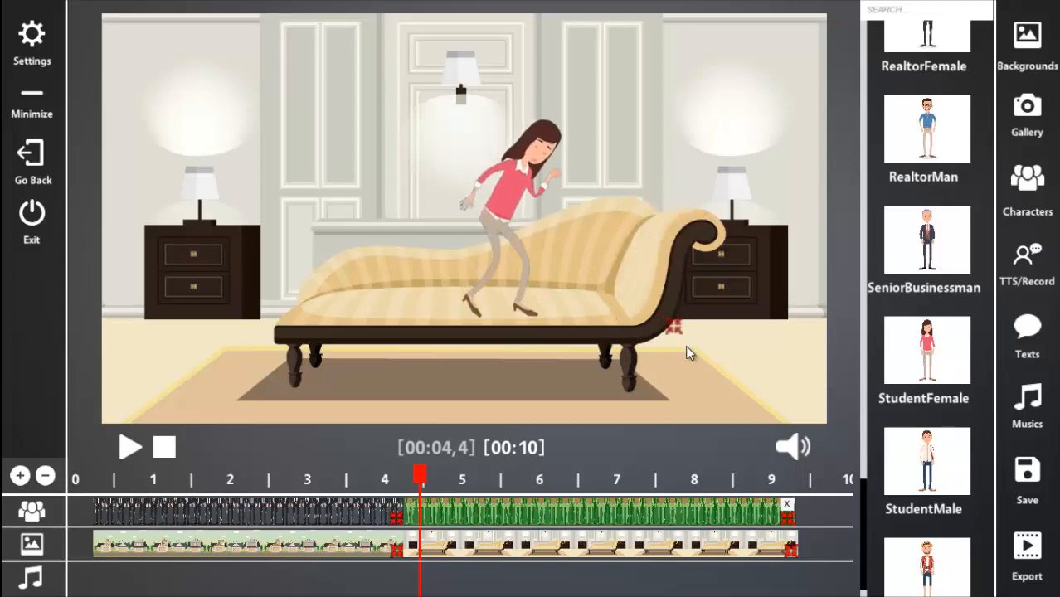
pyautogui.moveTo(685, 342); pyautogui.dragTo(707, 266)
# Step: Set the StudentFemale character's animation to female happy jump with Loop enabled
pyautogui.click(33, 42)
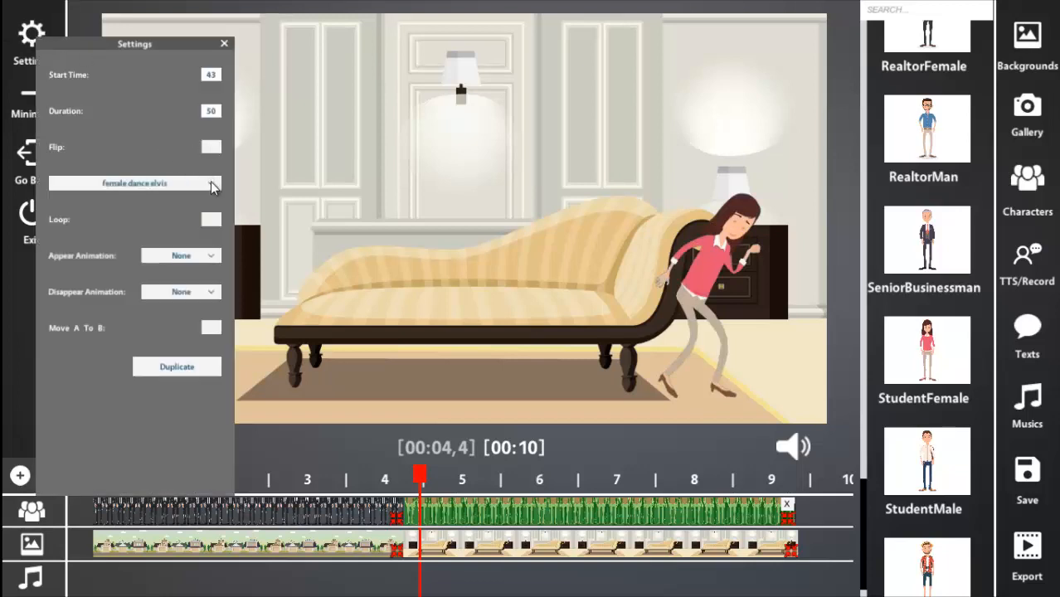
pyautogui.click(212, 184)
pyautogui.moveTo(220, 7); pyautogui.dragTo(221, 18)
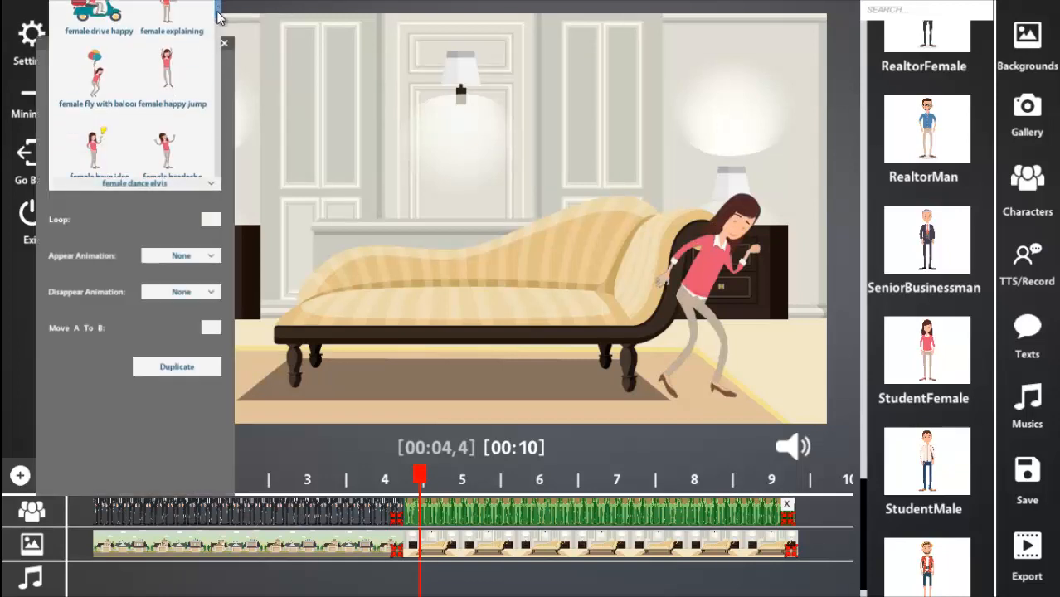
pyautogui.click(172, 71)
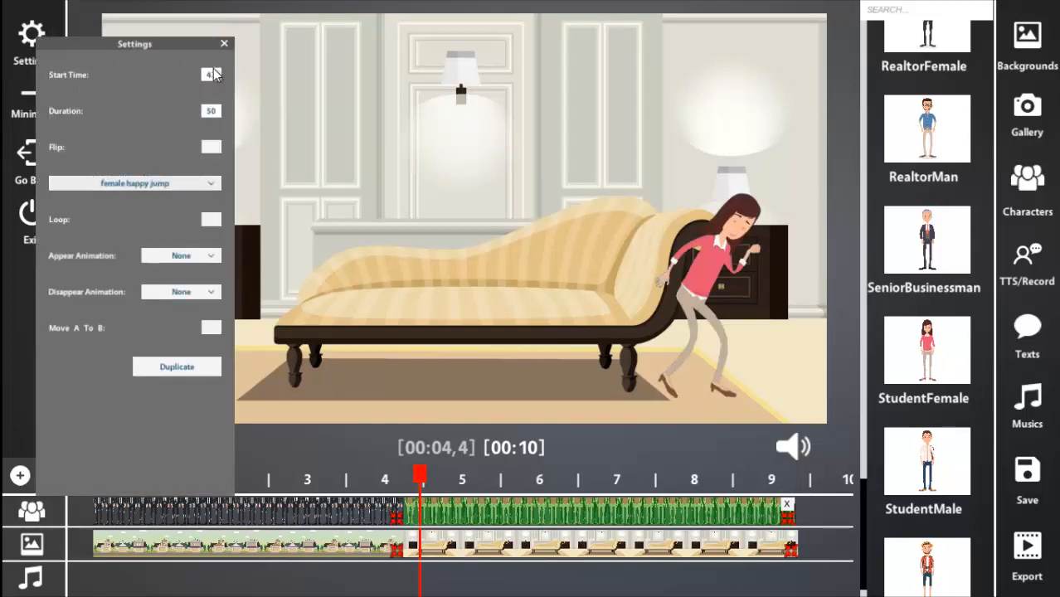
pyautogui.click(212, 220)
pyautogui.click(224, 43)
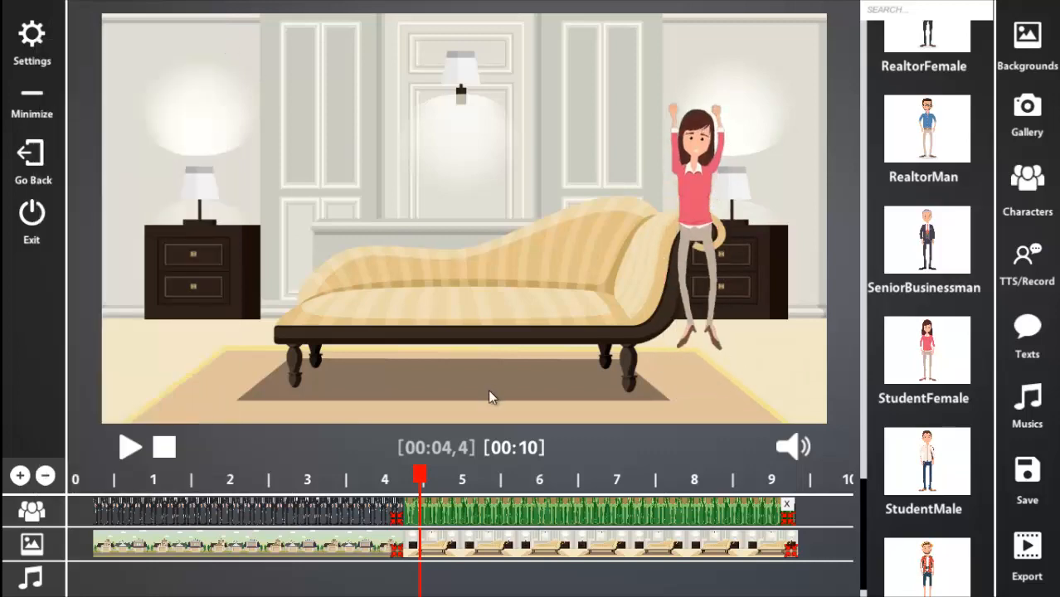
# Step: Preview the living room scene from the end of the houses clip, then stop playback
pyautogui.click(399, 479)
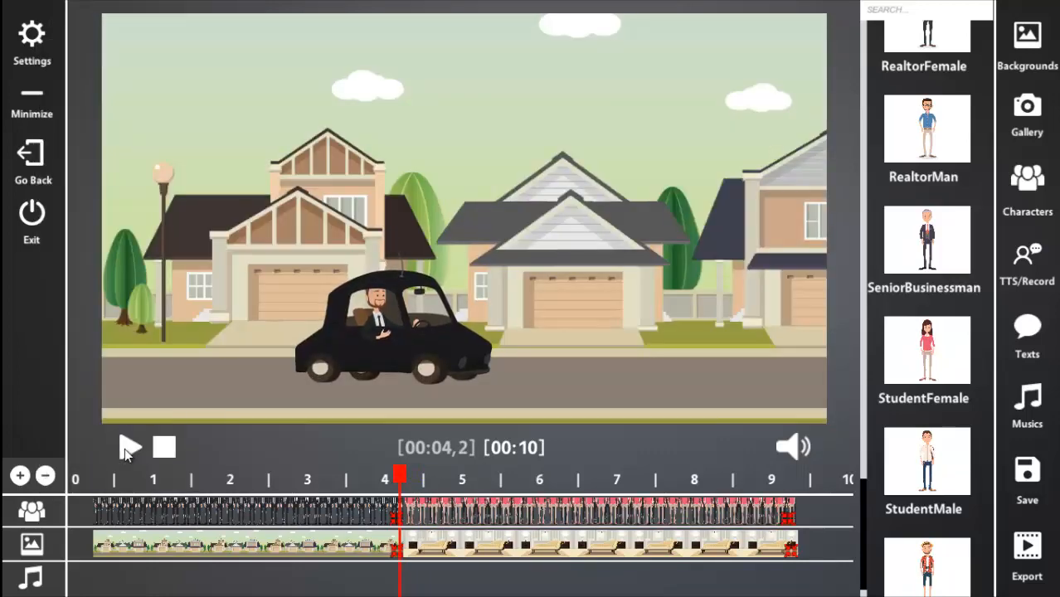
pyautogui.click(128, 448)
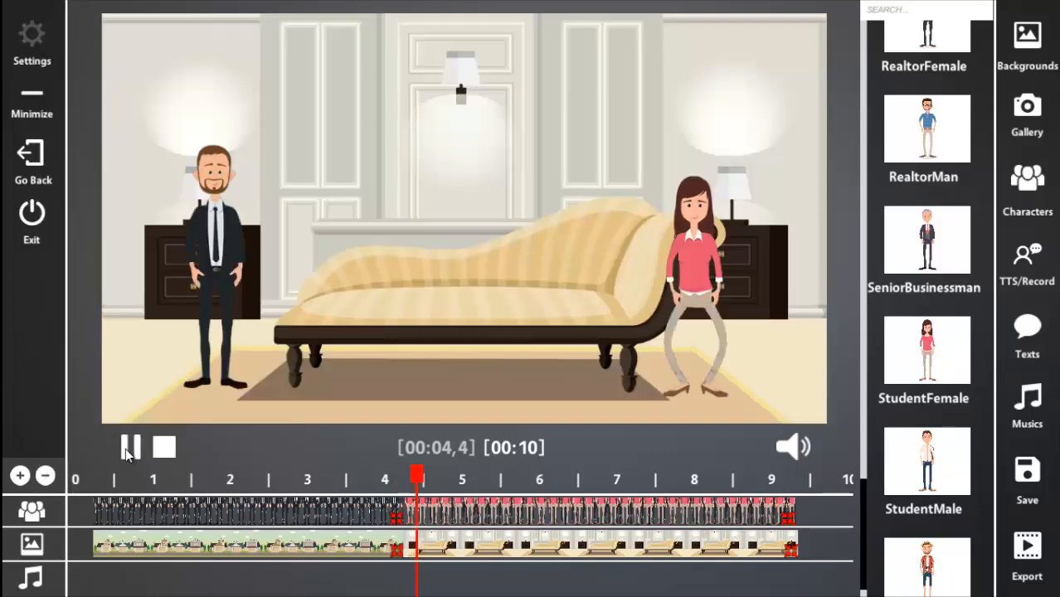
pyautogui.click(170, 449)
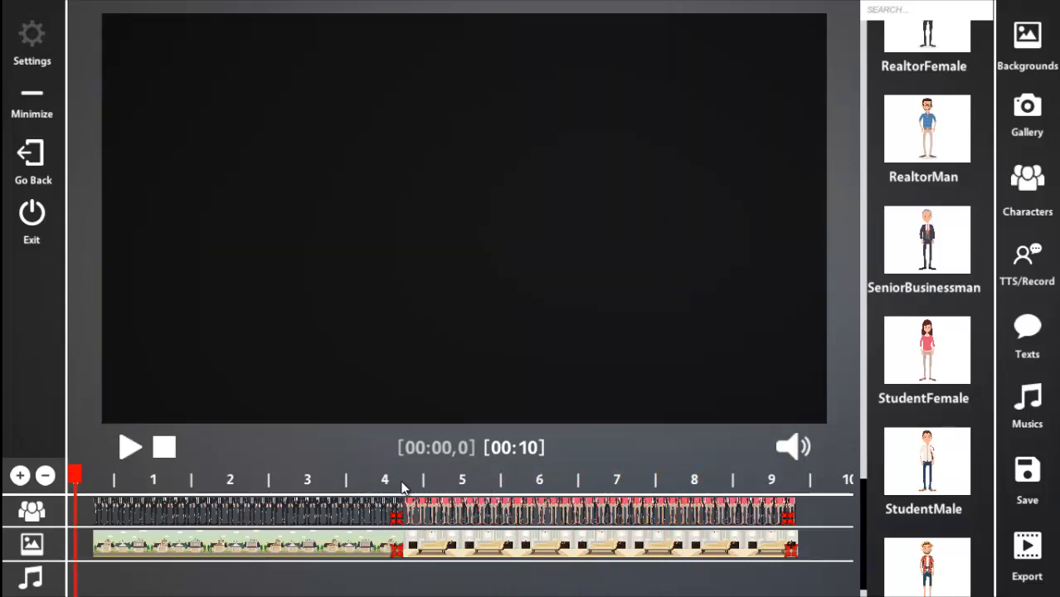
# Step: Move the playhead to about 4.9 seconds and import the image collier.jpg into the gallery
pyautogui.moveTo(75, 481); pyautogui.dragTo(455, 480)
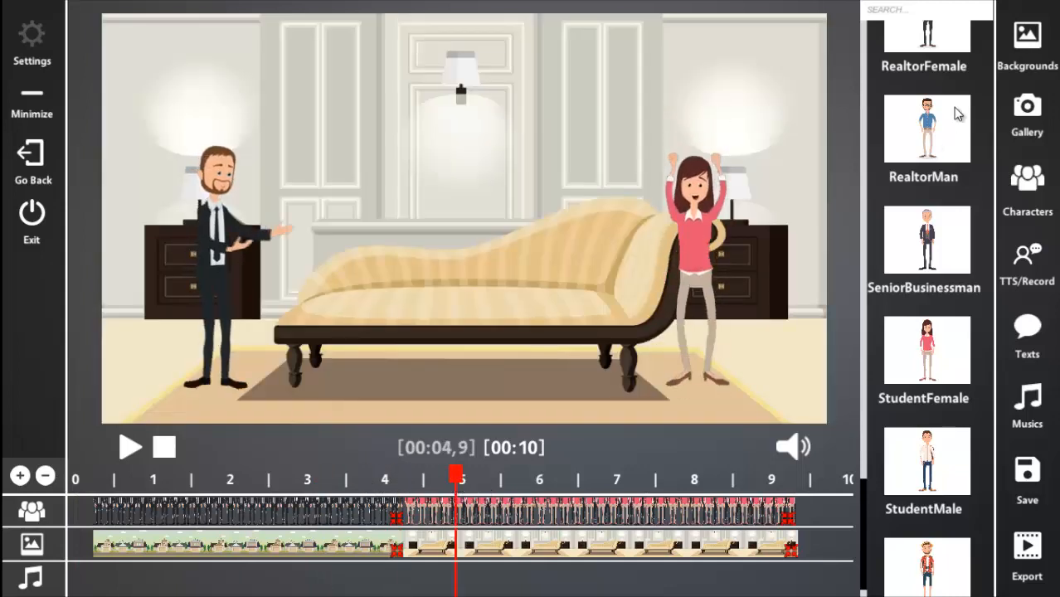
pyautogui.click(1026, 121)
pyautogui.click(926, 37)
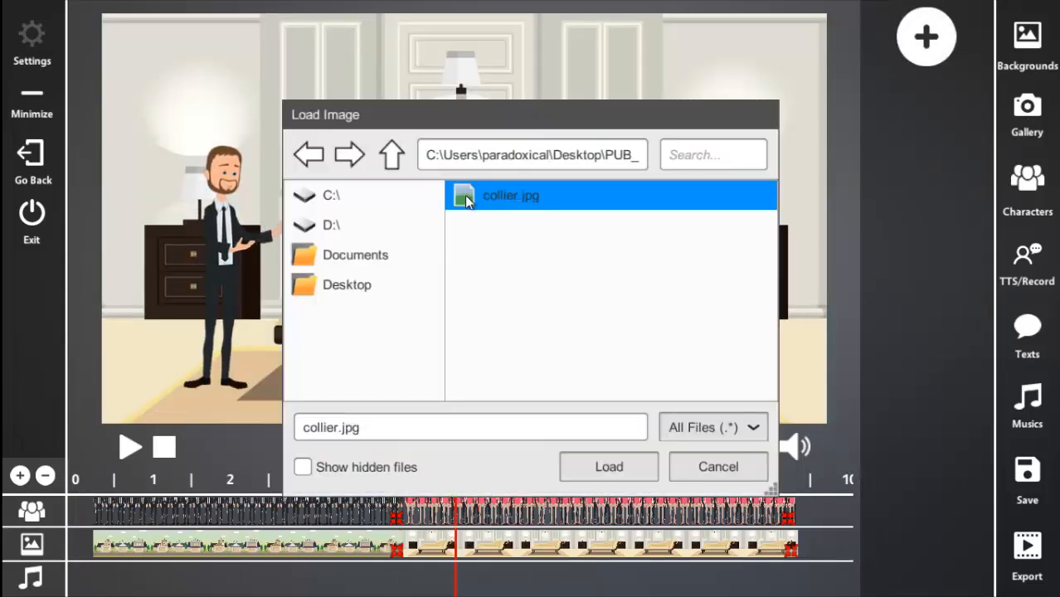
pyautogui.click(612, 468)
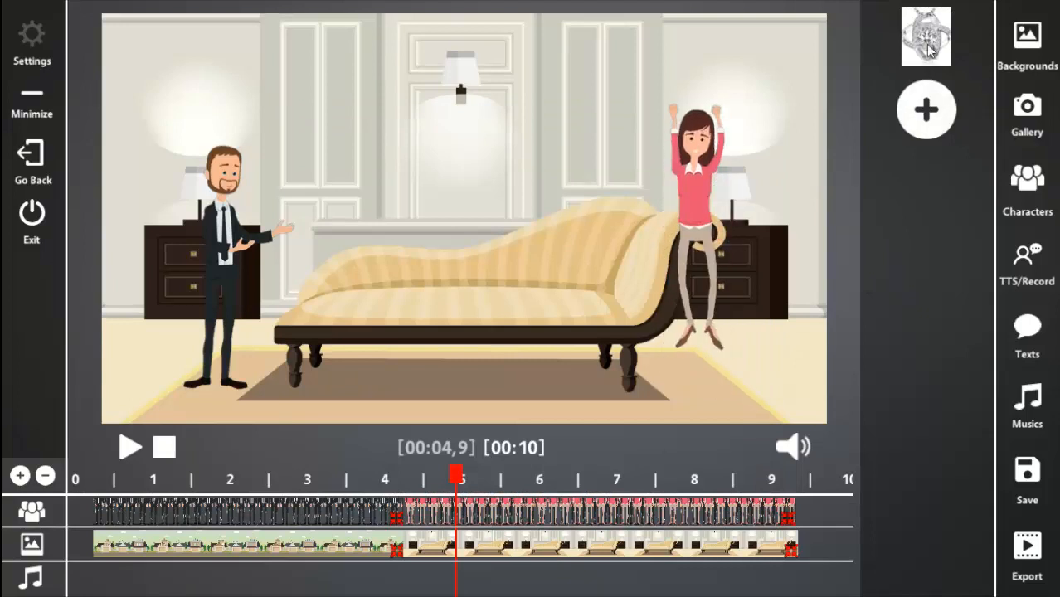
# Step: Add the necklace image for the length of the living room clip and enlarge it between the two characters
pyautogui.moveTo(927, 38); pyautogui.dragTo(547, 542)
pyautogui.moveTo(477, 549); pyautogui.dragTo(449, 553)
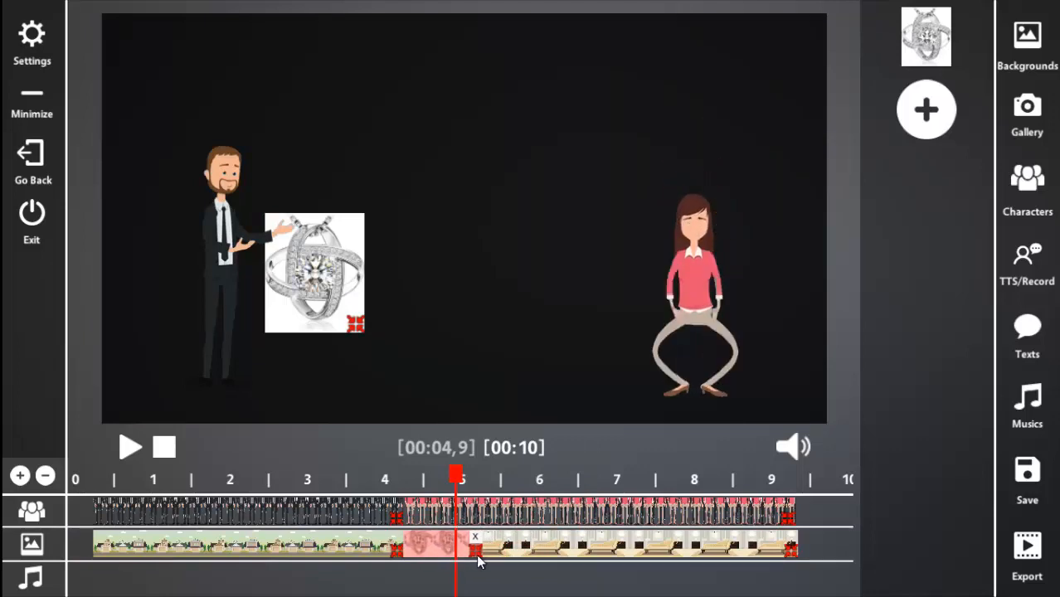
pyautogui.moveTo(556, 314); pyautogui.dragTo(565, 324)
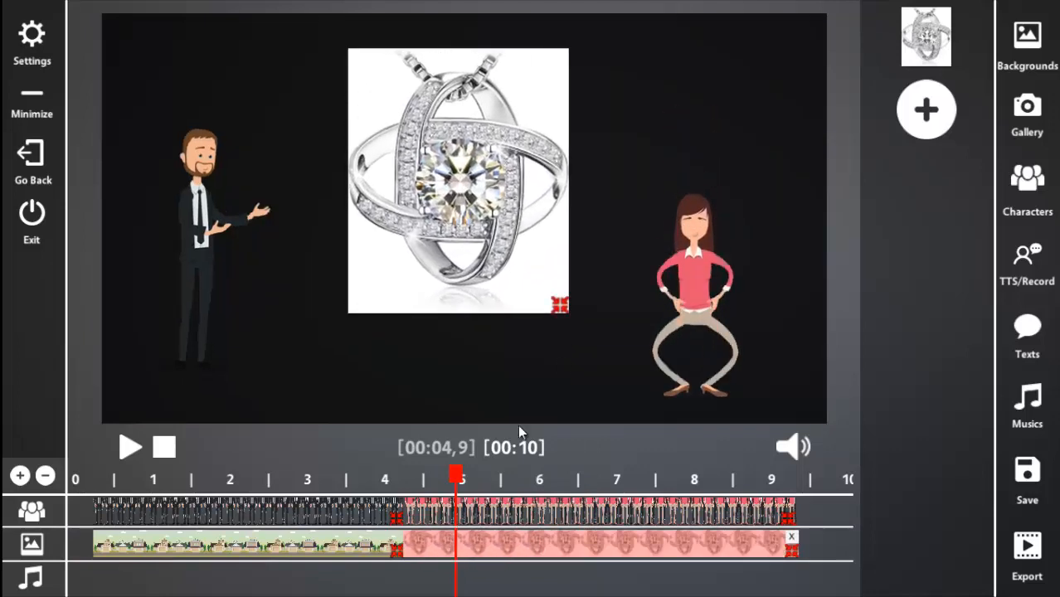
pyautogui.click(477, 477)
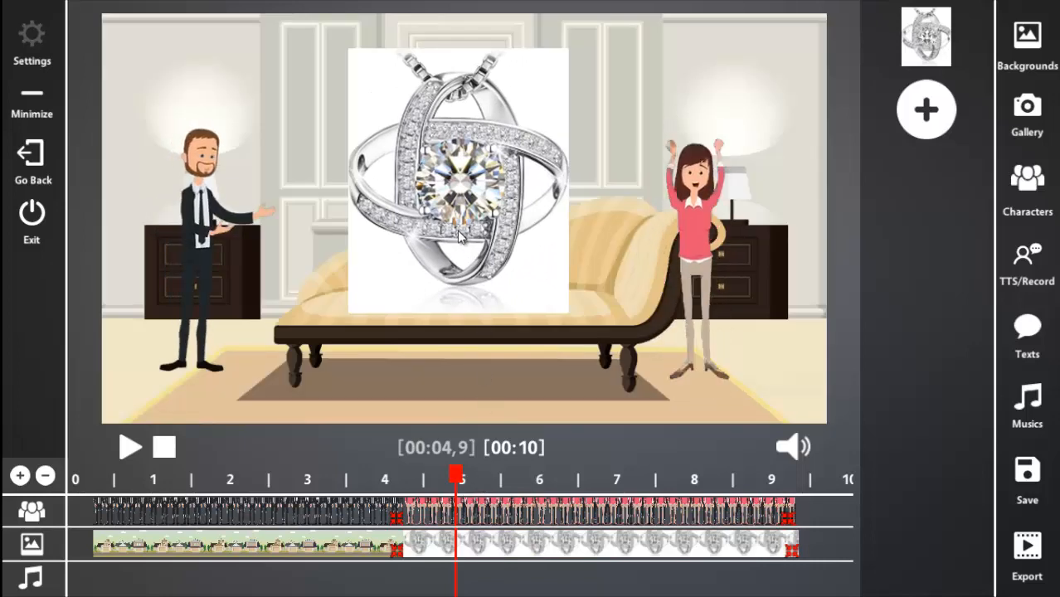
pyautogui.moveTo(461, 220)
pyautogui.mouseDown()
pyautogui.moveTo(438, 209)
pyautogui.moveTo(471, 222)
pyautogui.mouseUp()
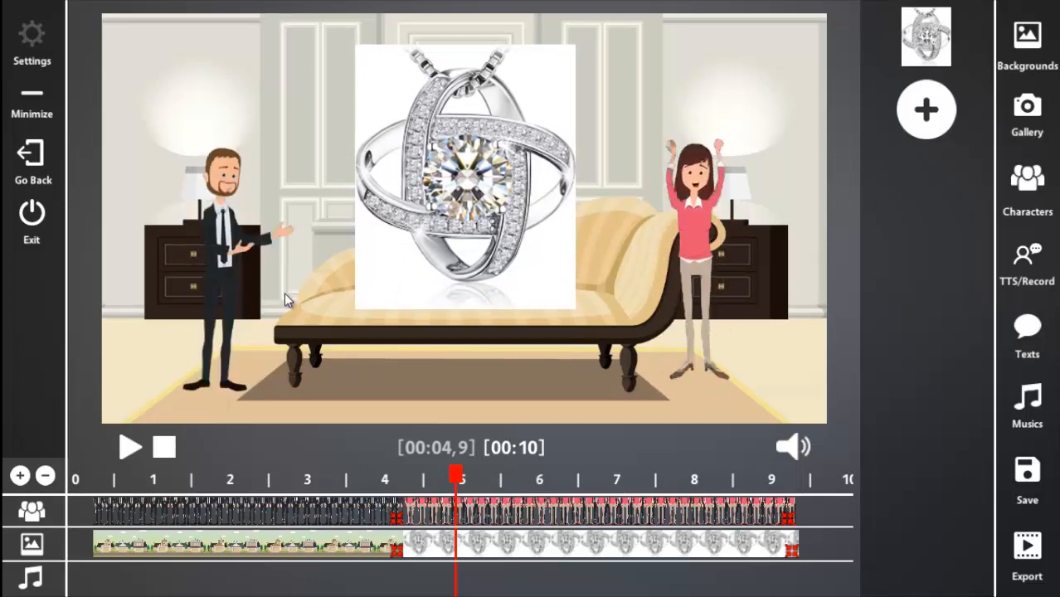
# Step: Add a text element for the length of the houses clip and place it in the sky above the houses
pyautogui.click(224, 479)
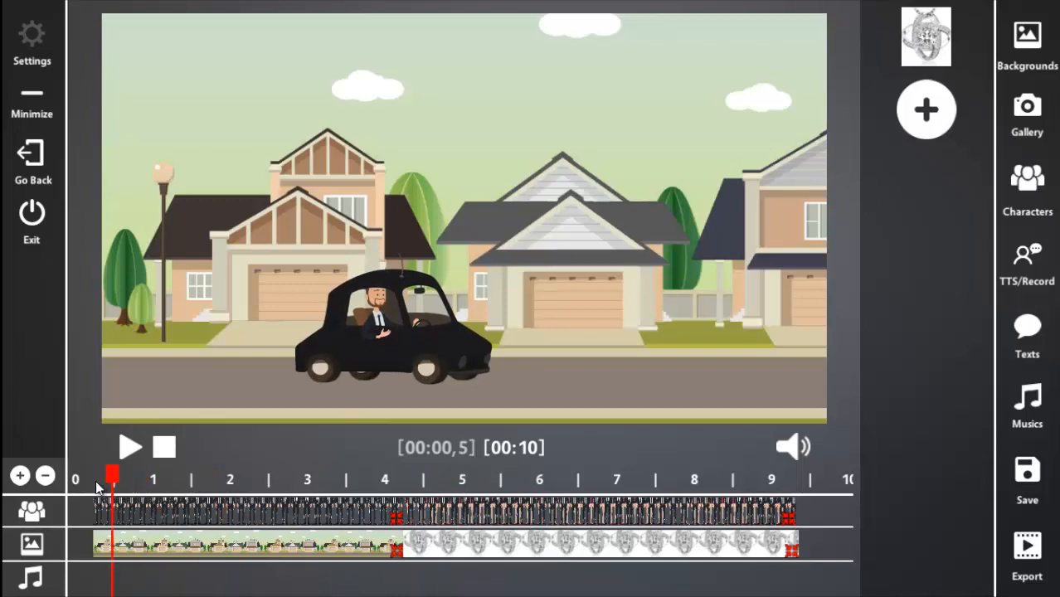
pyautogui.click(85, 484)
pyautogui.click(1027, 332)
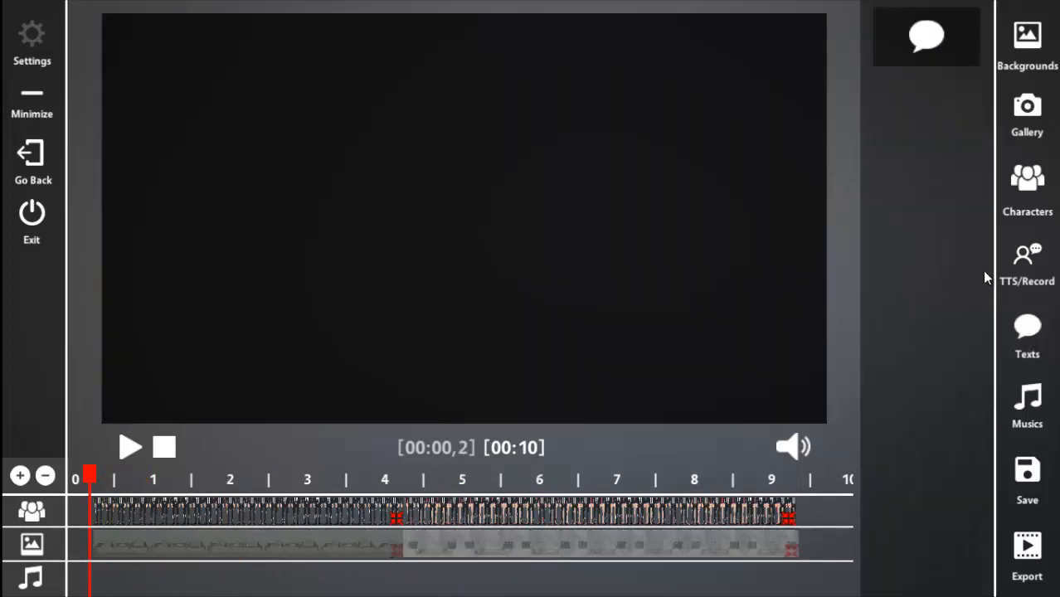
pyautogui.moveTo(91, 479); pyautogui.dragTo(146, 487)
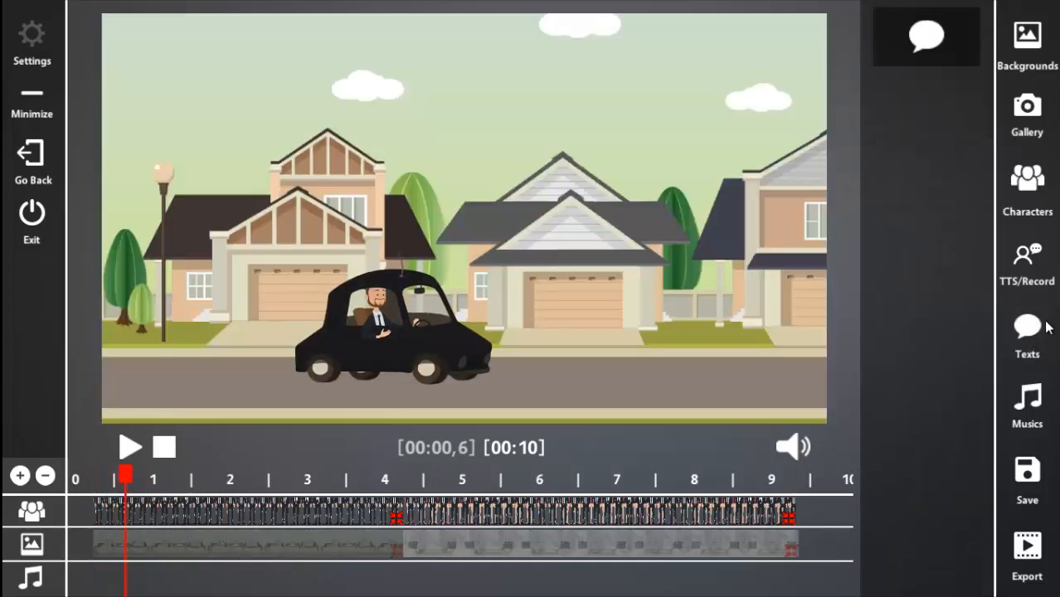
pyautogui.moveTo(919, 68); pyautogui.dragTo(220, 557)
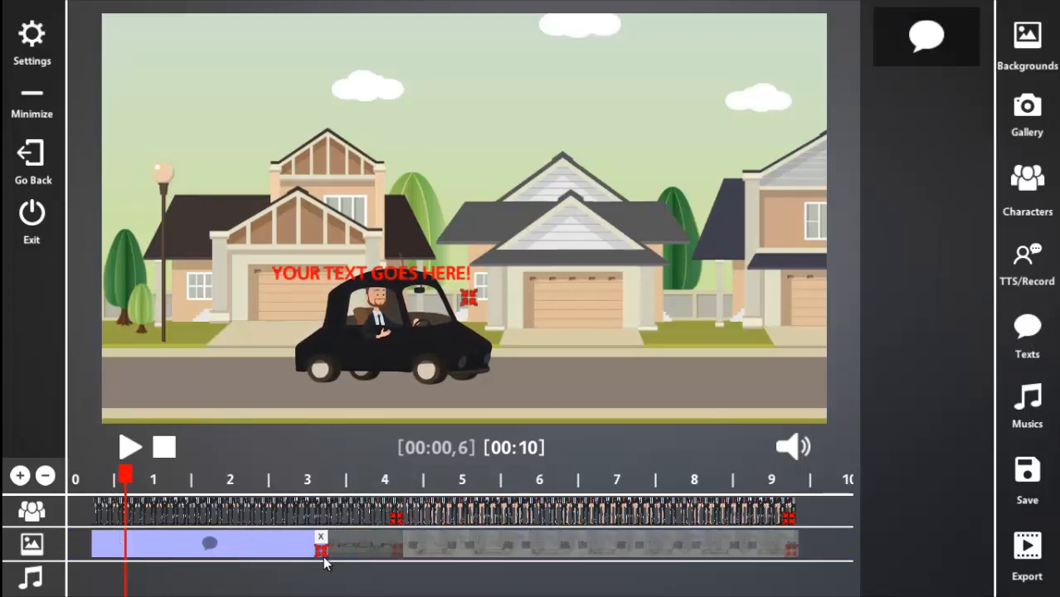
pyautogui.moveTo(374, 553); pyautogui.dragTo(395, 557)
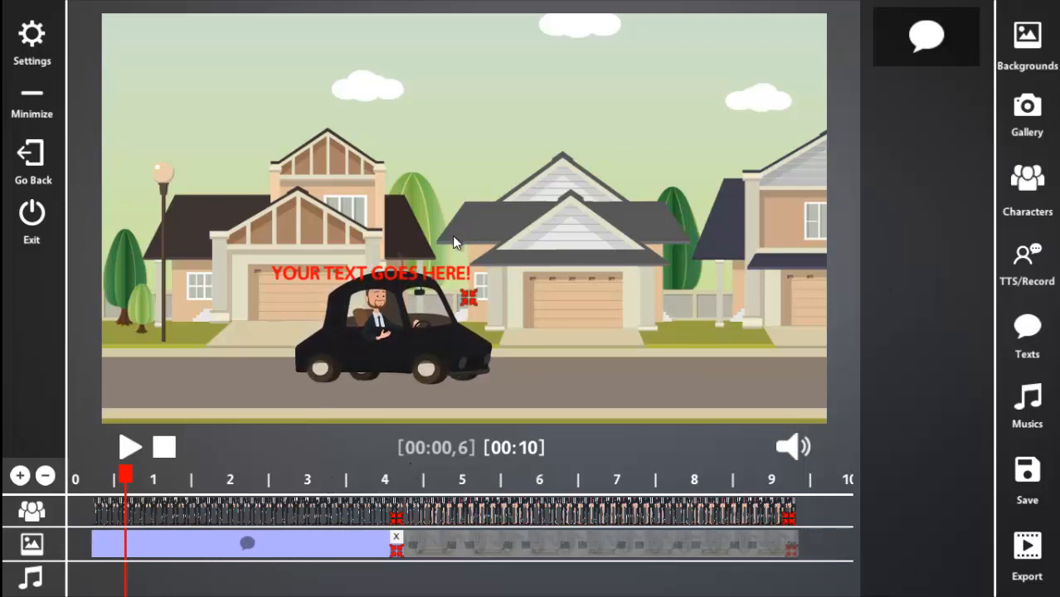
pyautogui.moveTo(427, 272); pyautogui.dragTo(504, 80)
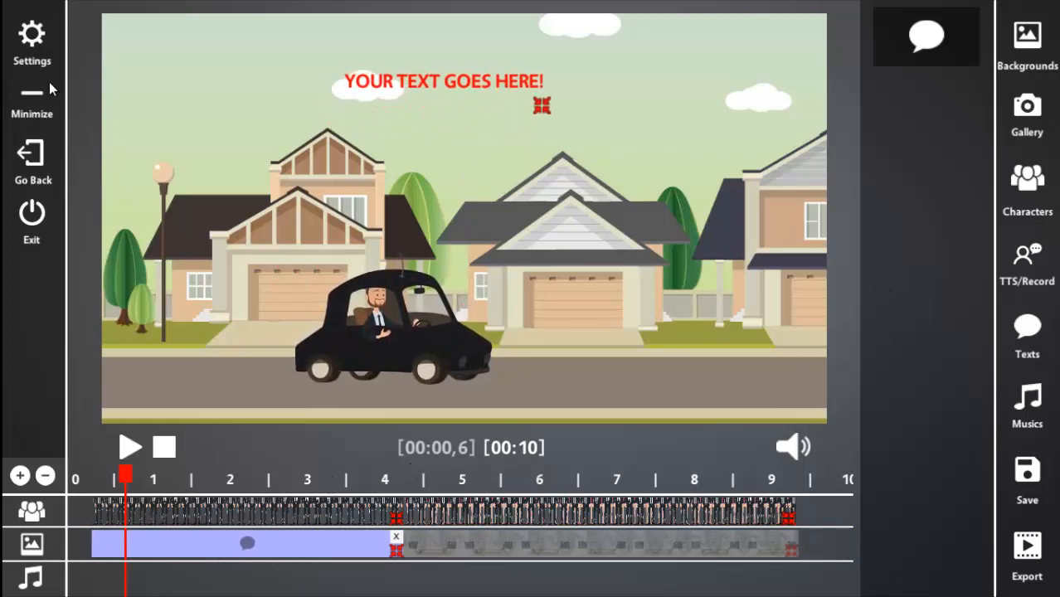
# Step: Replace the placeholder text with "VOUS CHERCHEZ LE MEILLEUR CADEAU POUR VOTRE FEMME ?" and widen its text box to fit one line
pyautogui.click(35, 48)
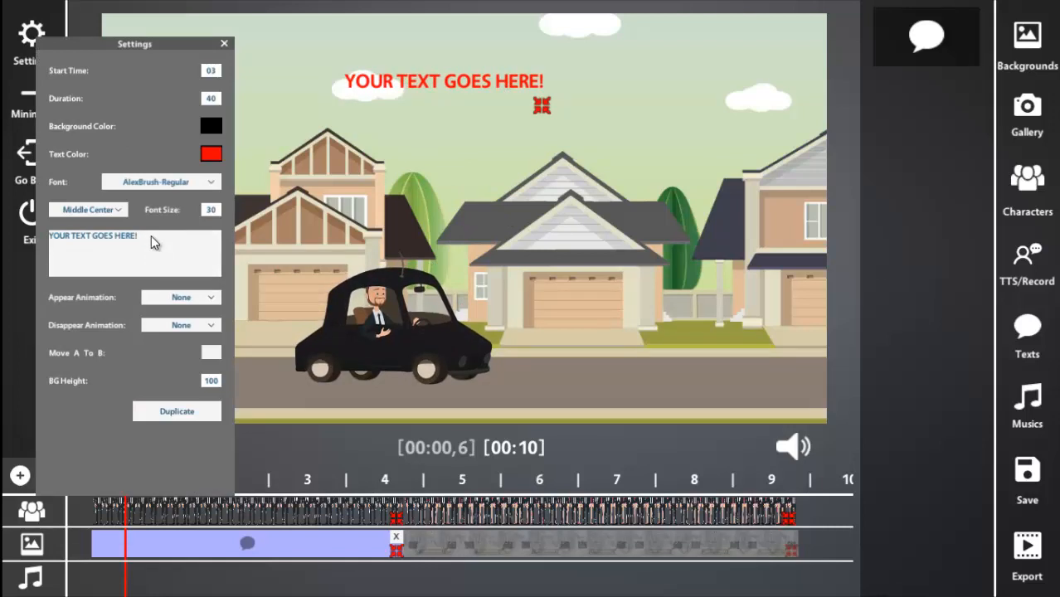
pyautogui.hotkey('ctrl', 'a')
pyautogui.write('VOUS CHERCHEZ LE MEILLEUR CADEAU POUR VOTRE FEMME ?')
pyautogui.moveTo(547, 111)
pyautogui.mouseDown()
pyautogui.moveTo(894, 109)
pyautogui.moveTo(620, 73)
pyautogui.moveTo(540, 107)
pyautogui.mouseUp()
# Step: Set the caption's font to Oswald-Regular
pyautogui.click(202, 186)
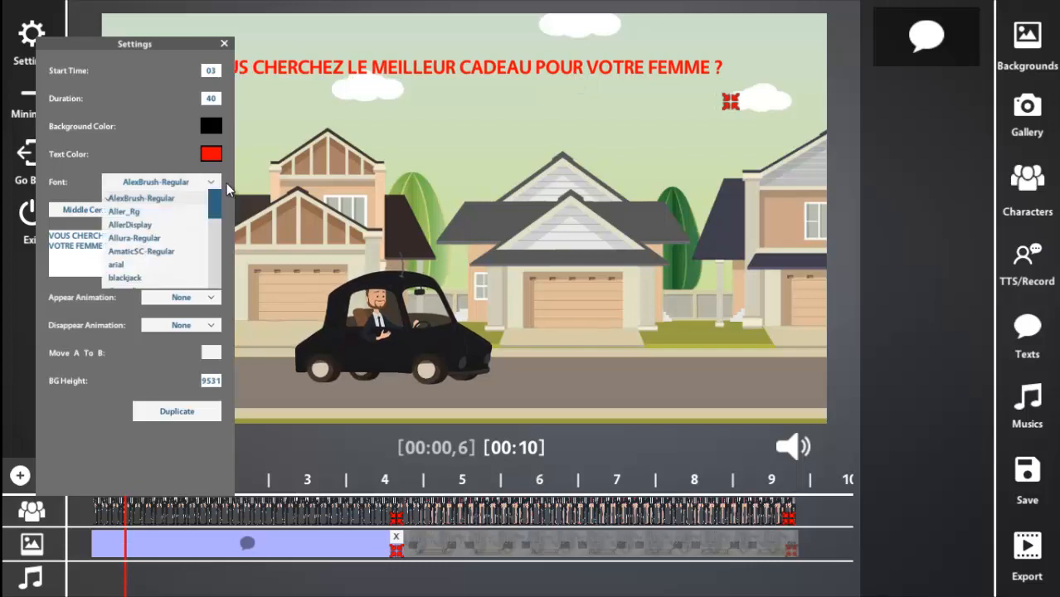
pyautogui.scroll(-10, 170, 249)
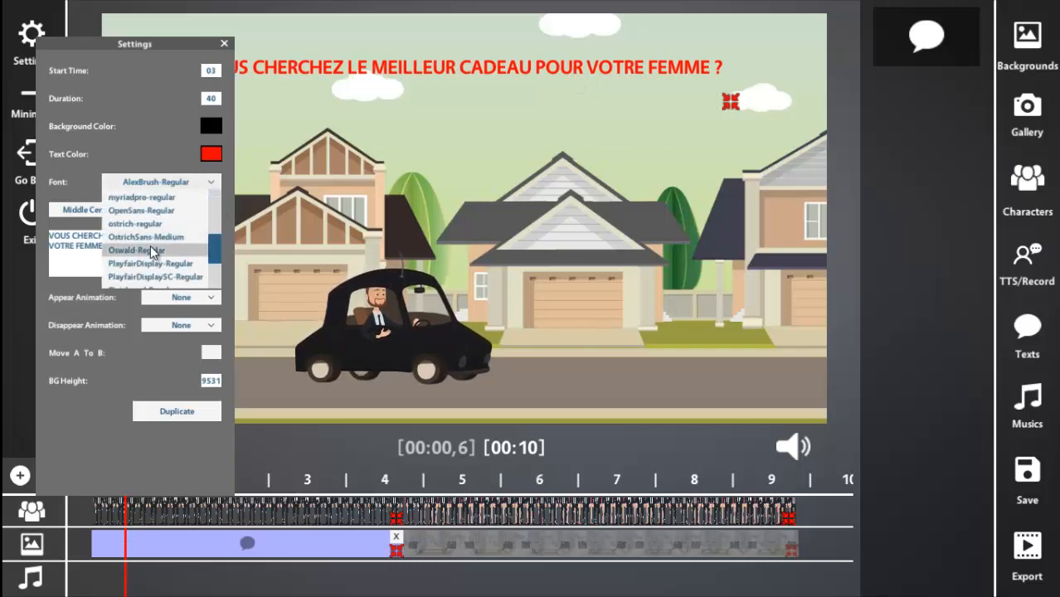
pyautogui.click(169, 249)
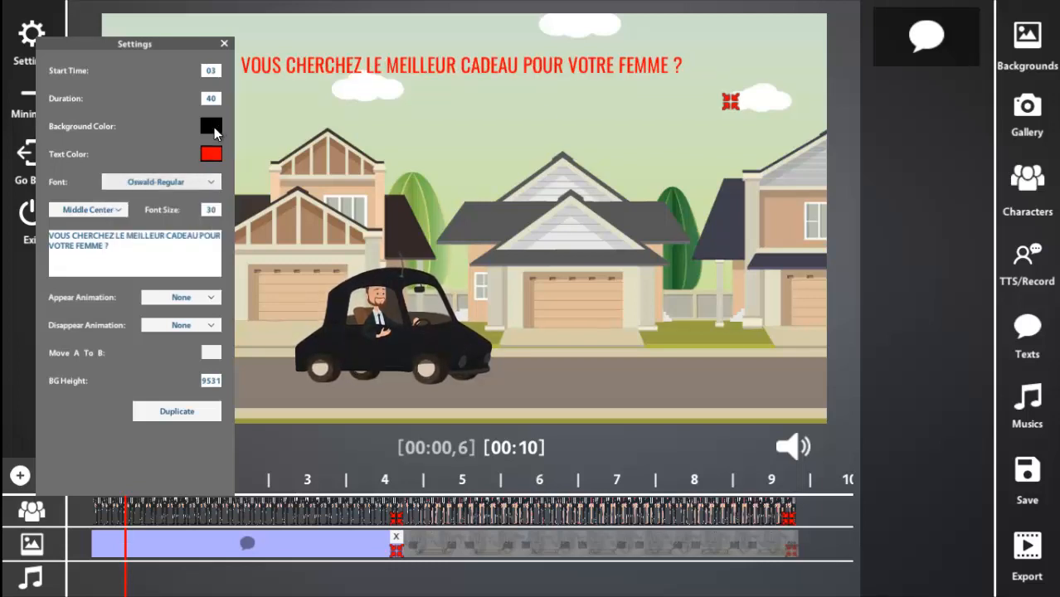
# Step: Set the caption's background color to white and its text color to black
pyautogui.click(214, 127)
pyautogui.click(267, 133)
pyautogui.click(218, 155)
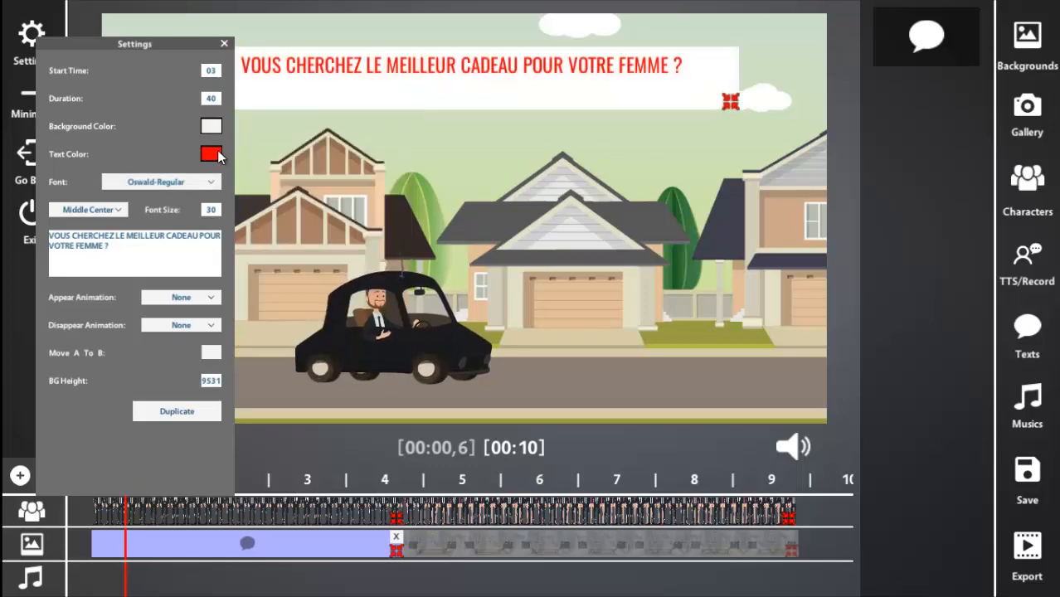
pyautogui.click(211, 156)
pyautogui.click(280, 207)
pyautogui.click(272, 242)
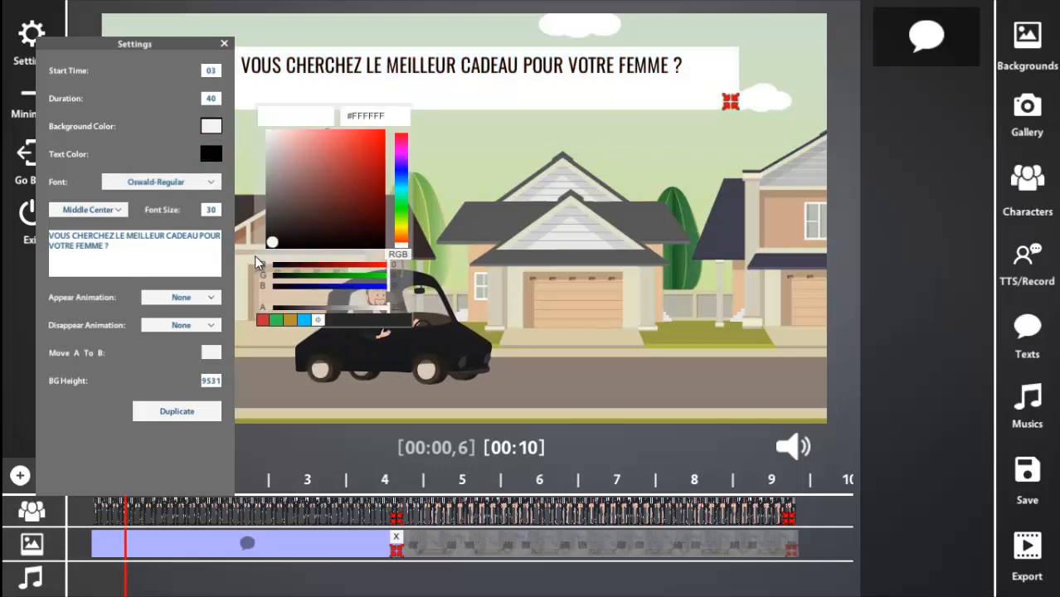
pyautogui.click(209, 151)
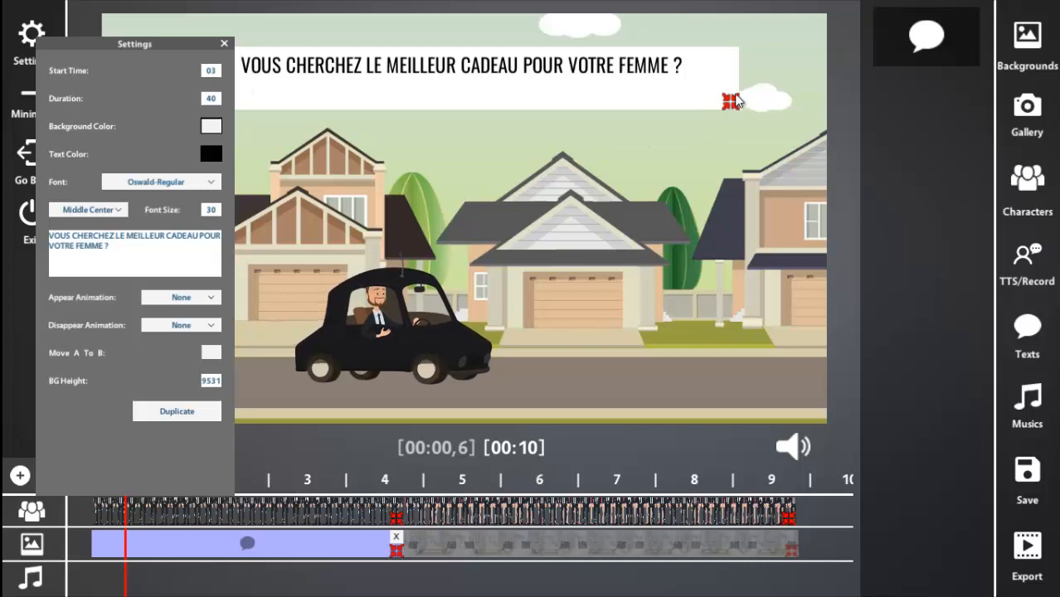
# Step: Reduce the height of the caption's white box and move it slightly down in the sky above the houses
pyautogui.moveTo(731, 100); pyautogui.dragTo(732, 87)
pyautogui.moveTo(539, 82)
pyautogui.mouseDown()
pyautogui.moveTo(551, 105)
pyautogui.moveTo(545, 95)
pyautogui.mouseUp()
pyautogui.click(224, 44)
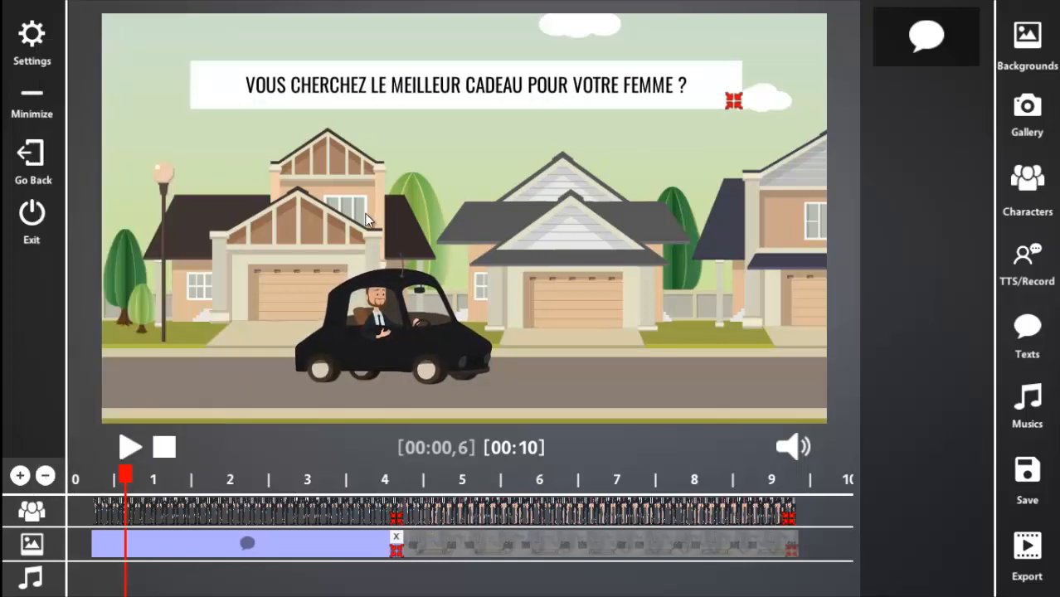
# Step: Duplicate the caption, fit the copy to the length of the living room clip and place it below the necklace image
pyautogui.click(33, 37)
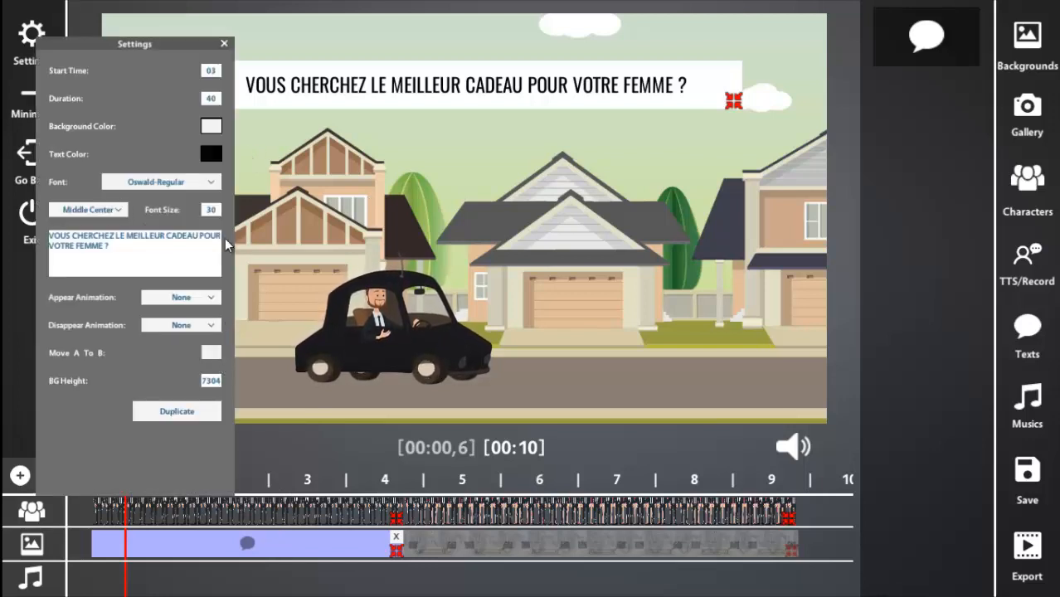
pyautogui.click(179, 412)
pyautogui.moveTo(492, 546)
pyautogui.mouseDown()
pyautogui.moveTo(603, 540)
pyautogui.moveTo(550, 540)
pyautogui.moveTo(560, 549)
pyautogui.mouseUp()
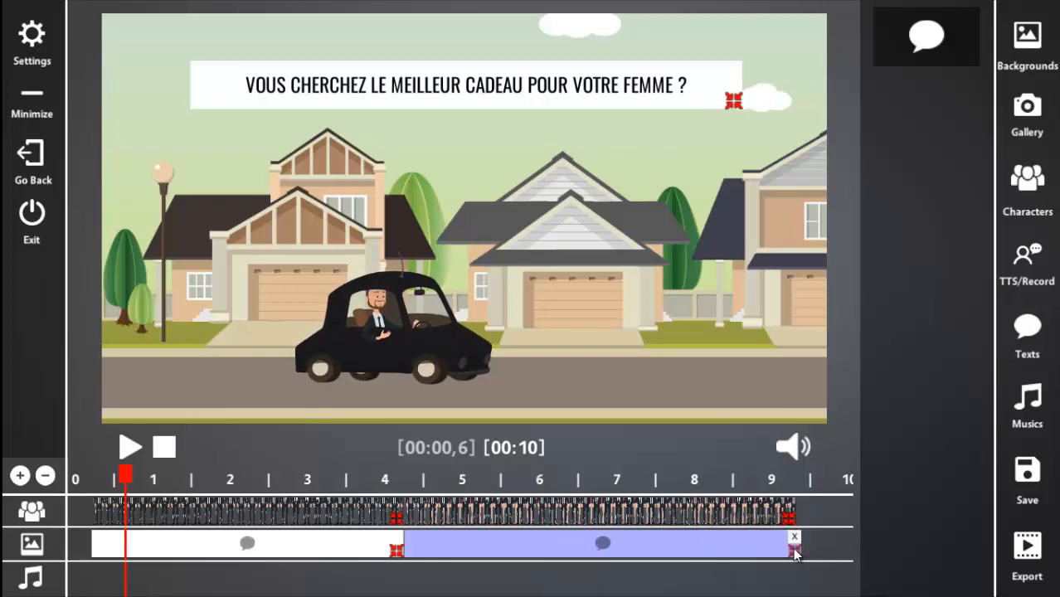
pyautogui.moveTo(129, 477); pyautogui.dragTo(509, 432)
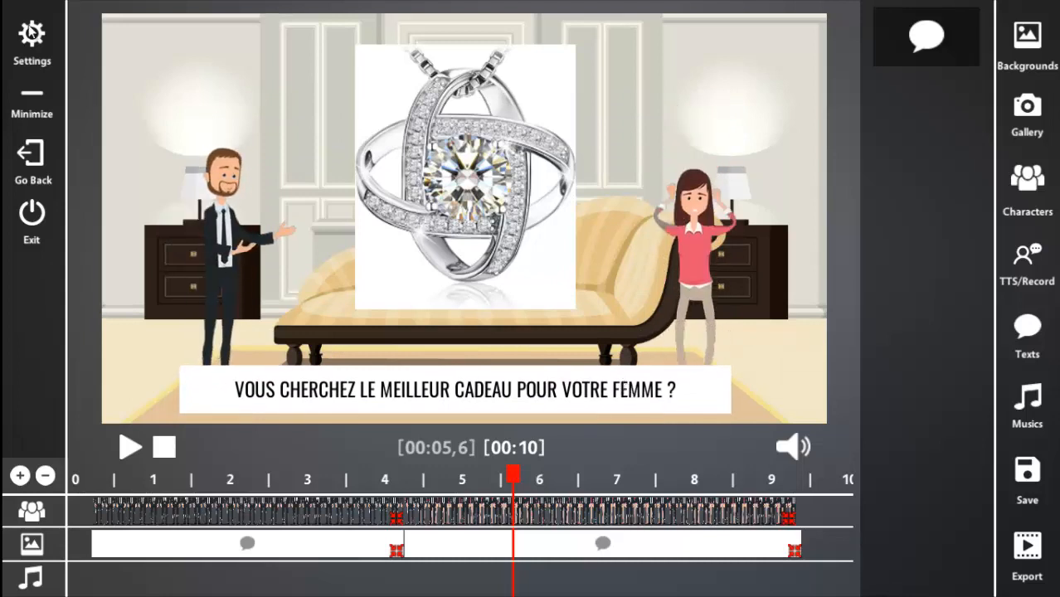
# Step: Replace the living room caption's text with "COMMANDEZ VOTRE SUPER COLLIER EN CLIQUANT CI-DESOUS !"
pyautogui.click(624, 387)
pyautogui.hotkey('ctrl', 'a')
pyautogui.write('COMMANDEZ VOTRE SUPER COLLIER EN CLIQUANT CI-DESOUS !')
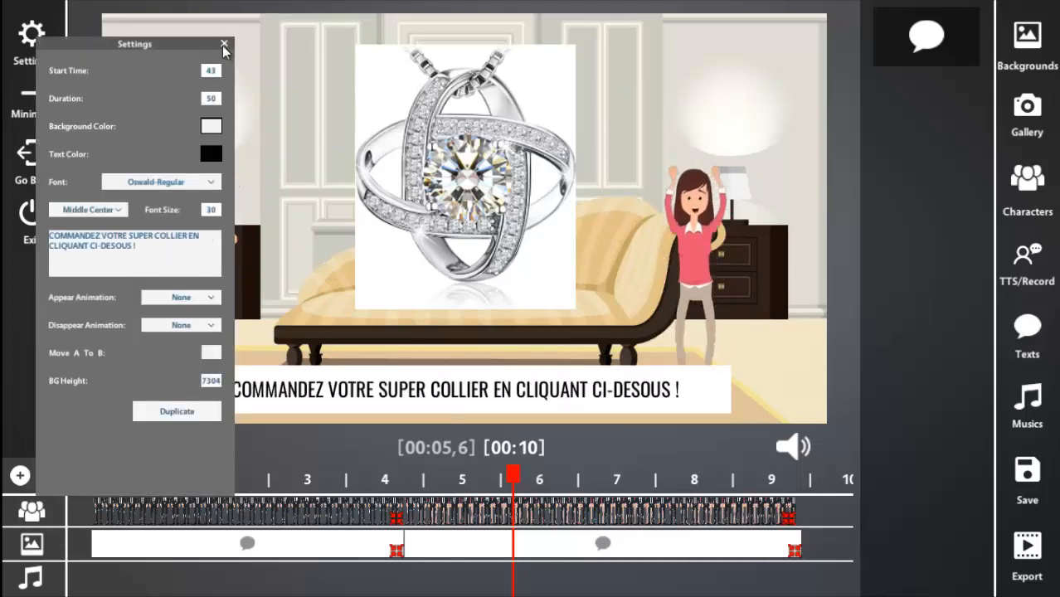
pyautogui.click(506, 352)
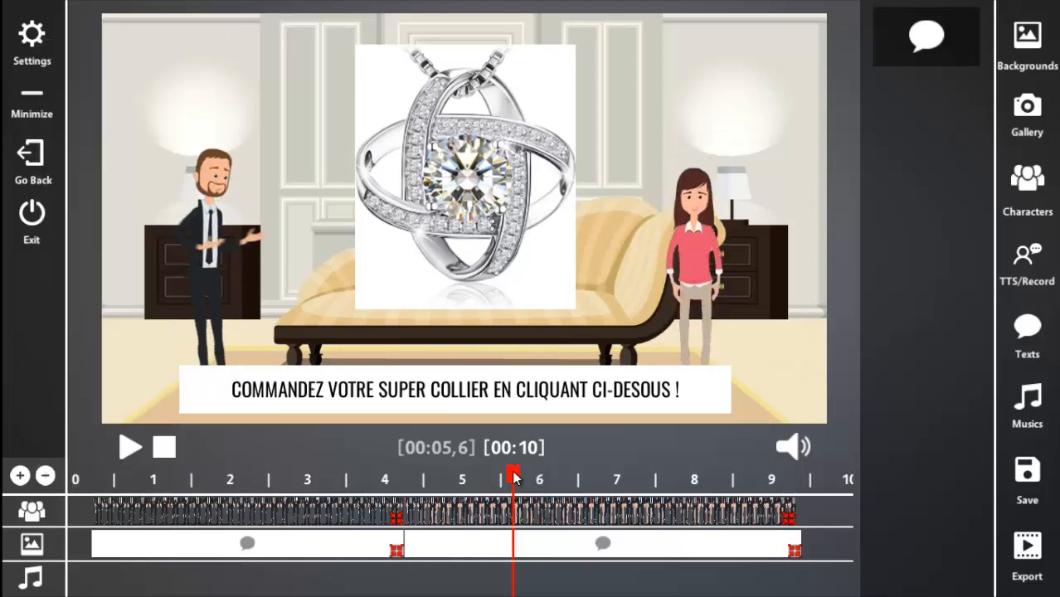
# Step: Preview the whole video from the start and return the playhead to the living room scene
pyautogui.moveTo(513, 476); pyautogui.dragTo(81, 481)
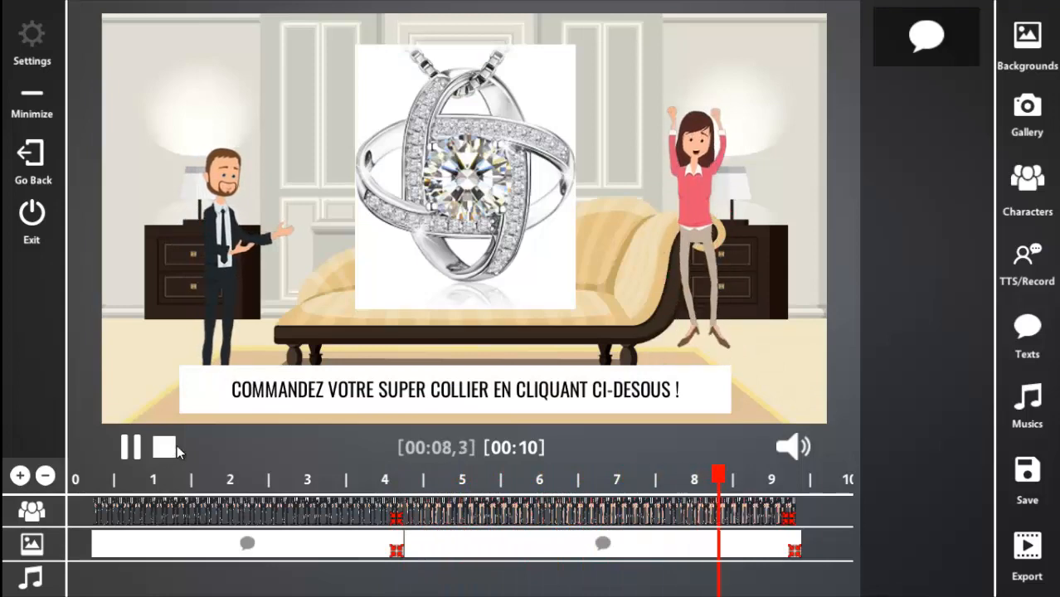
pyautogui.click(166, 447)
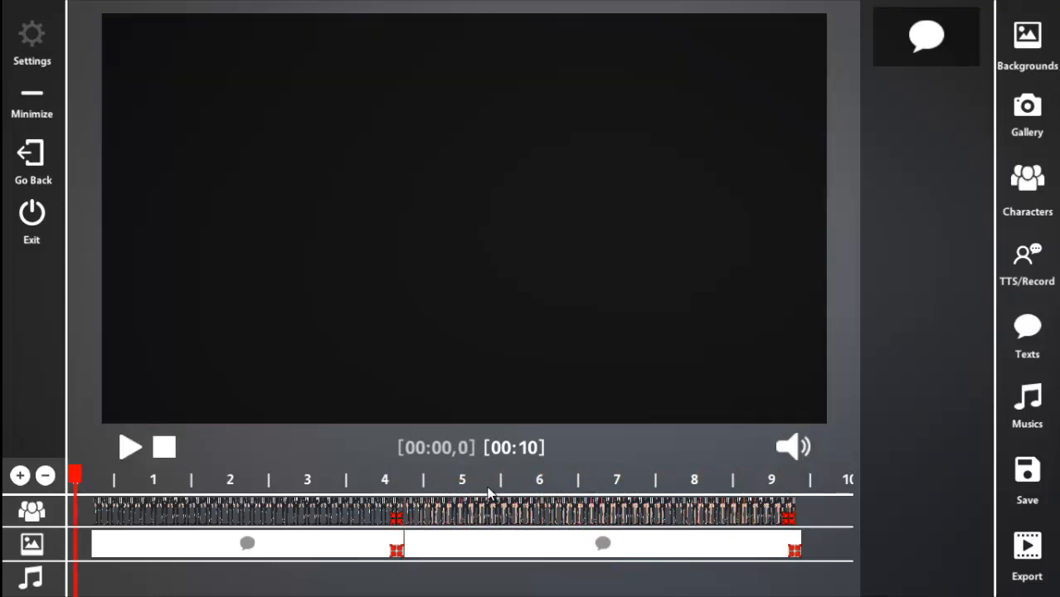
pyautogui.moveTo(75, 479); pyautogui.dragTo(497, 479)
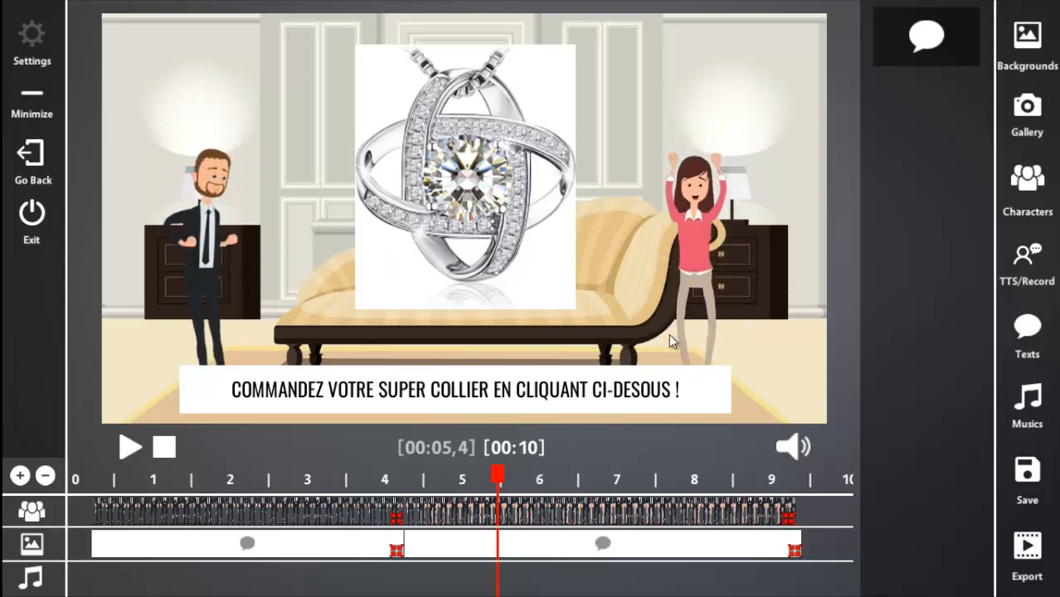
# Step: Add Music 1 as the soundtrack and extend it over the full length of both clips
pyautogui.click(1026, 404)
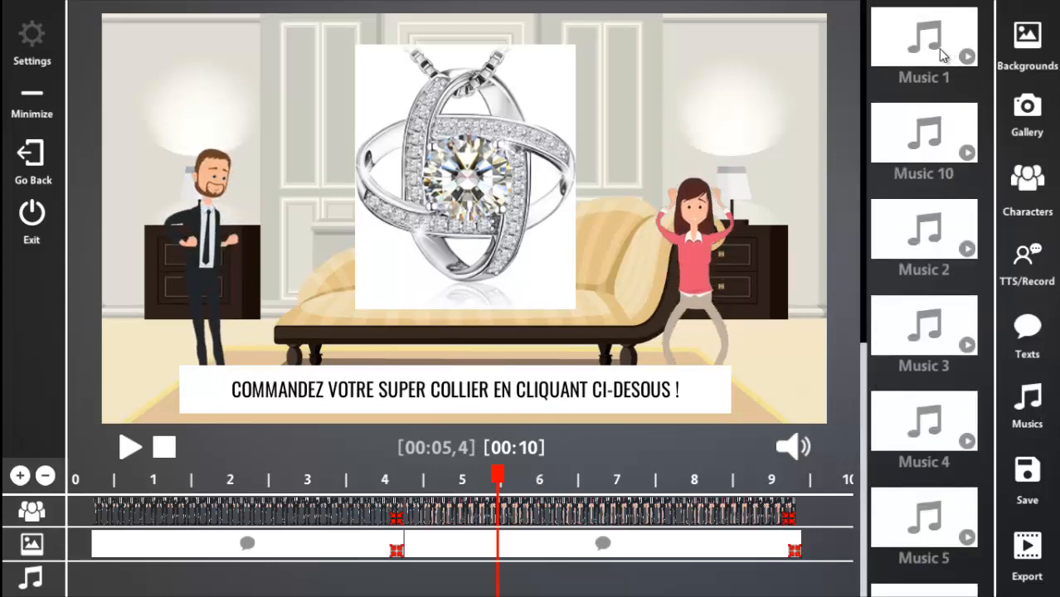
pyautogui.moveTo(938, 48); pyautogui.dragTo(168, 580)
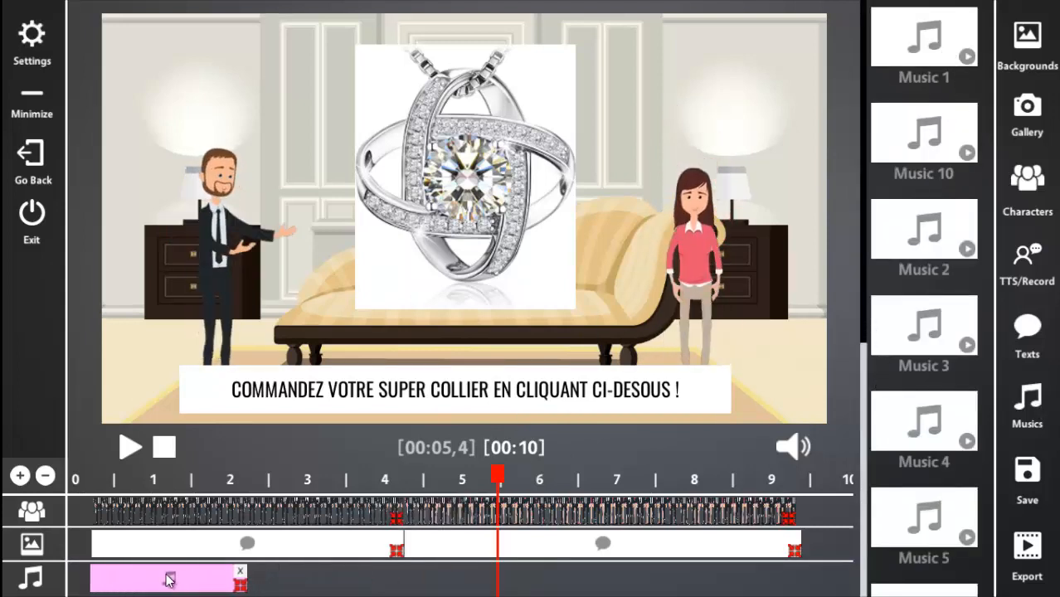
pyautogui.moveTo(241, 585); pyautogui.dragTo(803, 591)
pyautogui.scroll(-5, 946, 324)
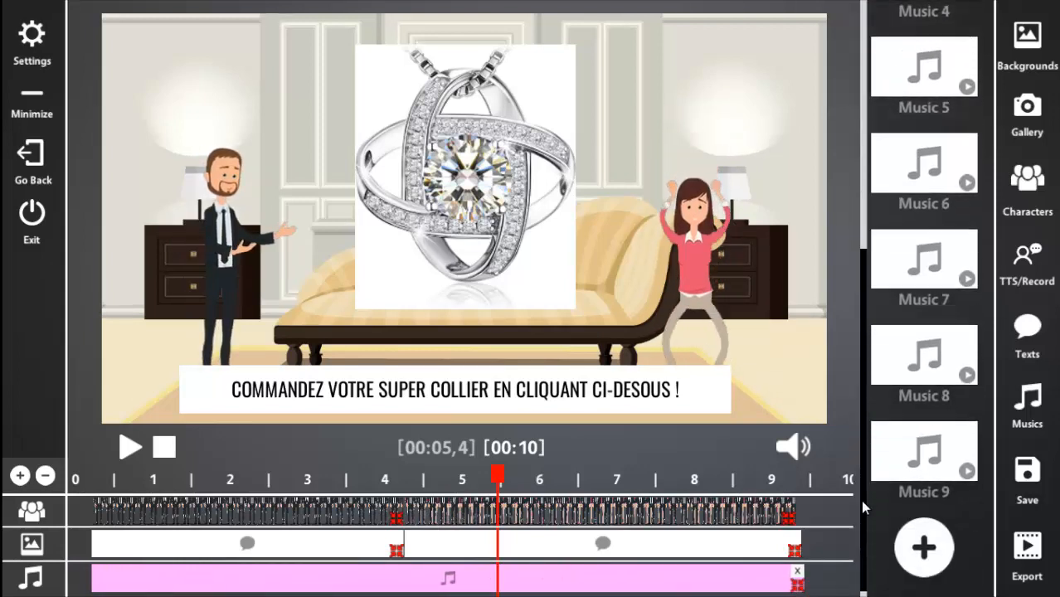
pyautogui.moveTo(865, 322); pyautogui.dragTo(868, 94)
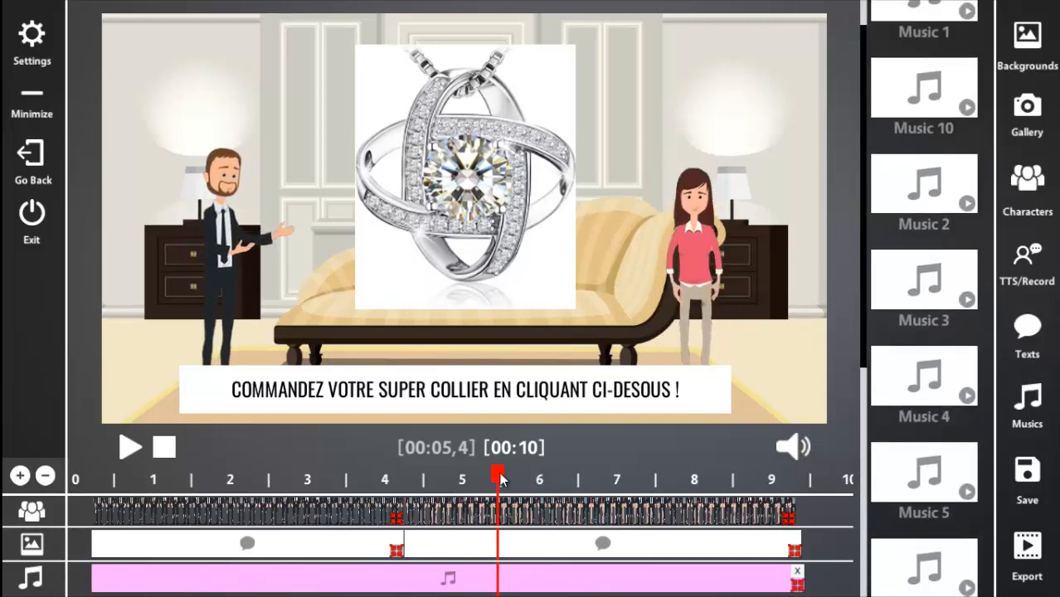
# Step: Save the project and export the video as collier_affiliation to the PUB_AFFILIATION folder
pyautogui.click(1024, 478)
pyautogui.click(592, 471)
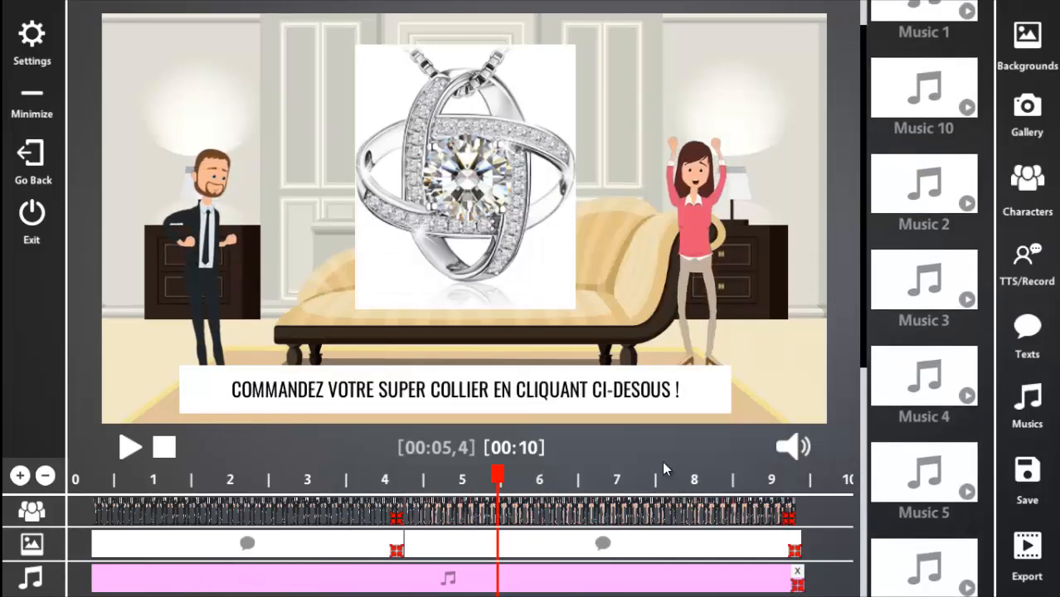
pyautogui.click(1028, 550)
pyautogui.click(637, 428)
pyautogui.write('collier_affiliation')
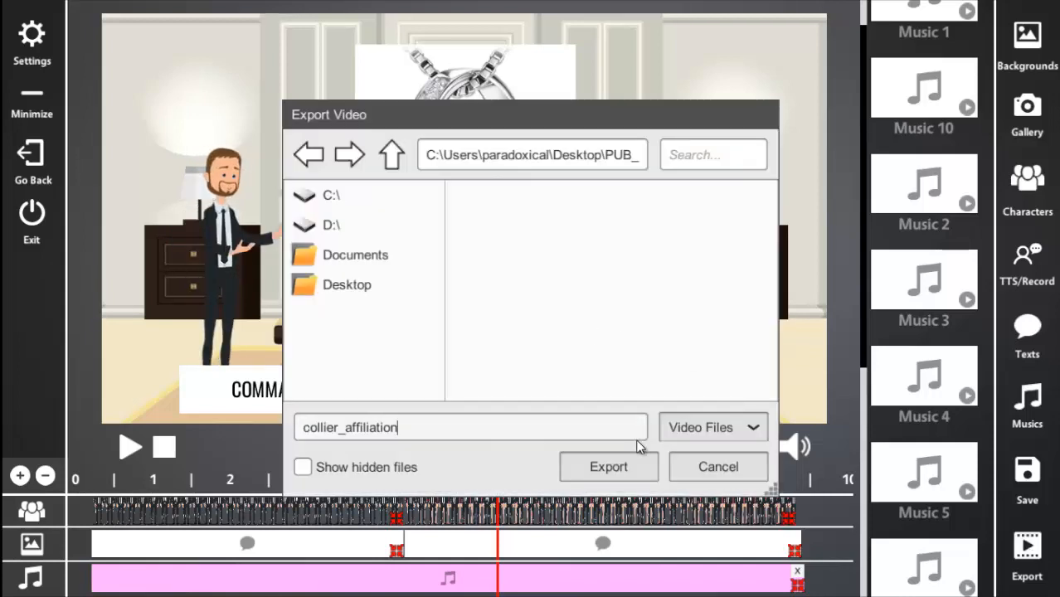
pyautogui.click(616, 467)
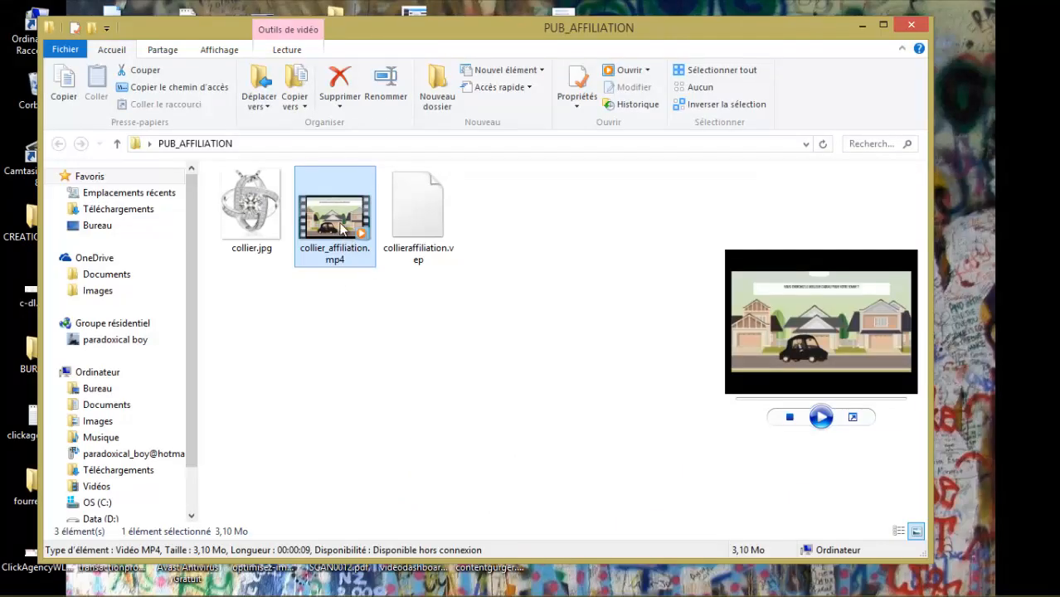
# Step: Play the exported collier_affiliation.mp4 from the PUB_AFFILIATION folder, close the player and select the file
pyautogui.doubleClick(338, 226)
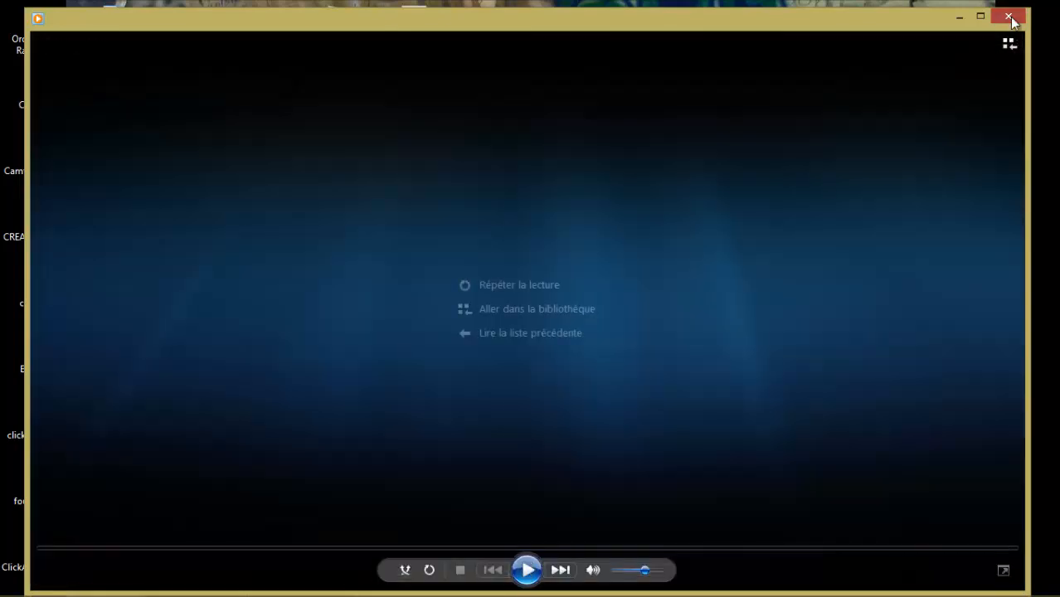
pyautogui.click(1008, 15)
pyautogui.click(427, 427)
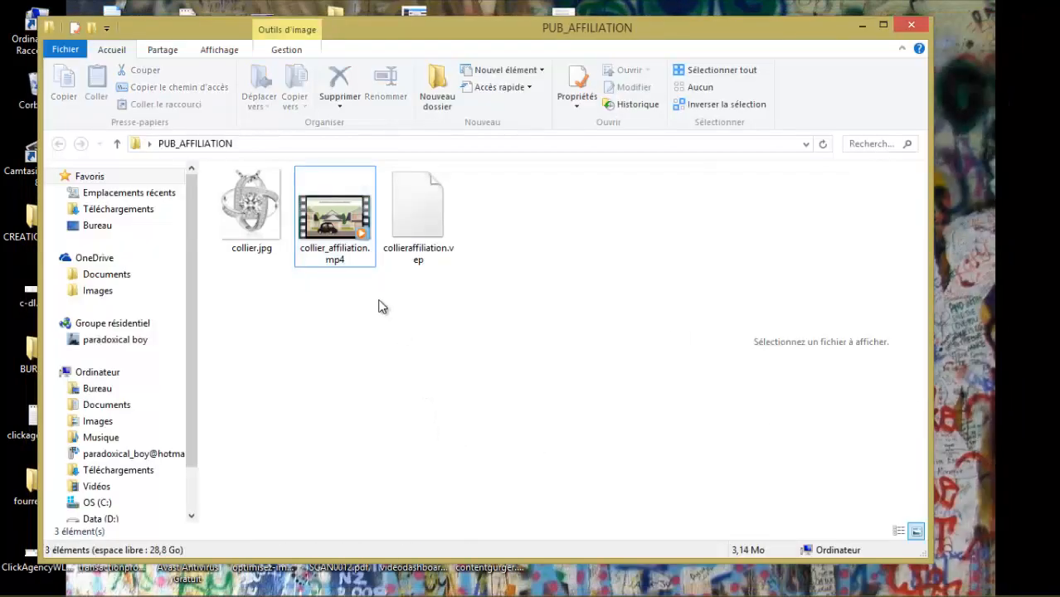
pyautogui.click(335, 215)
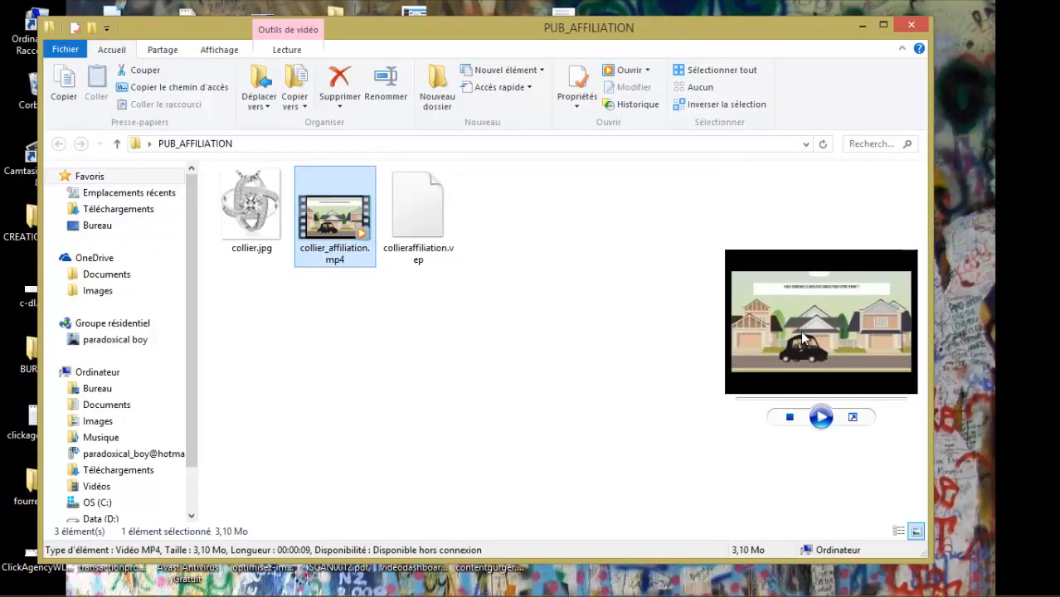